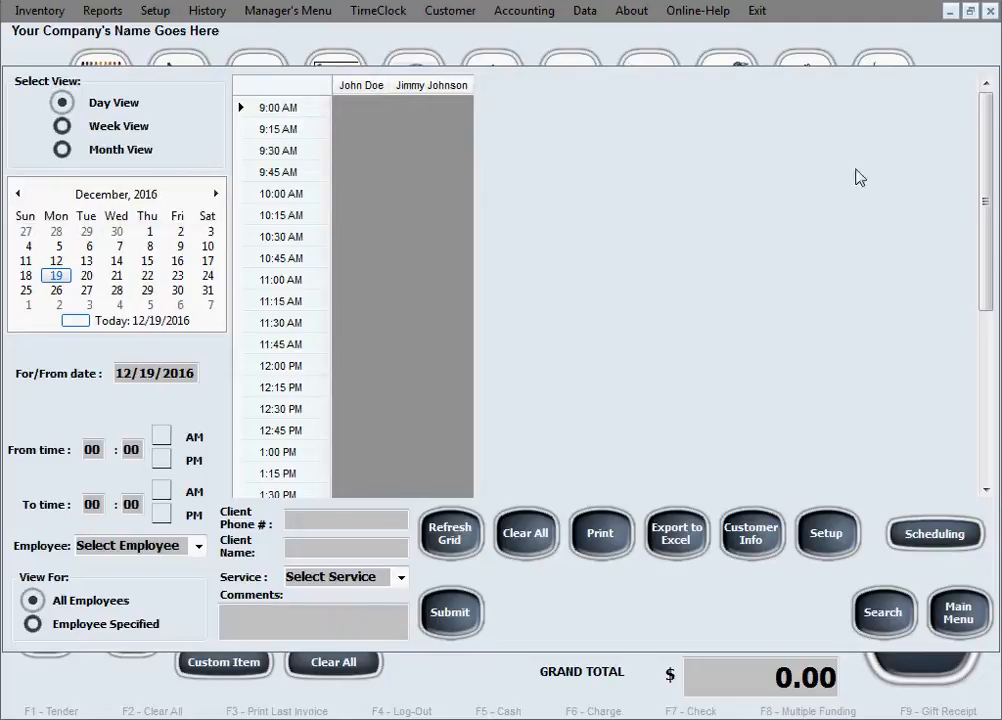
Step: In Setup, set the grid's open time to 8 AM and close time to 9 PM
drag(984, 183, 990, 396)
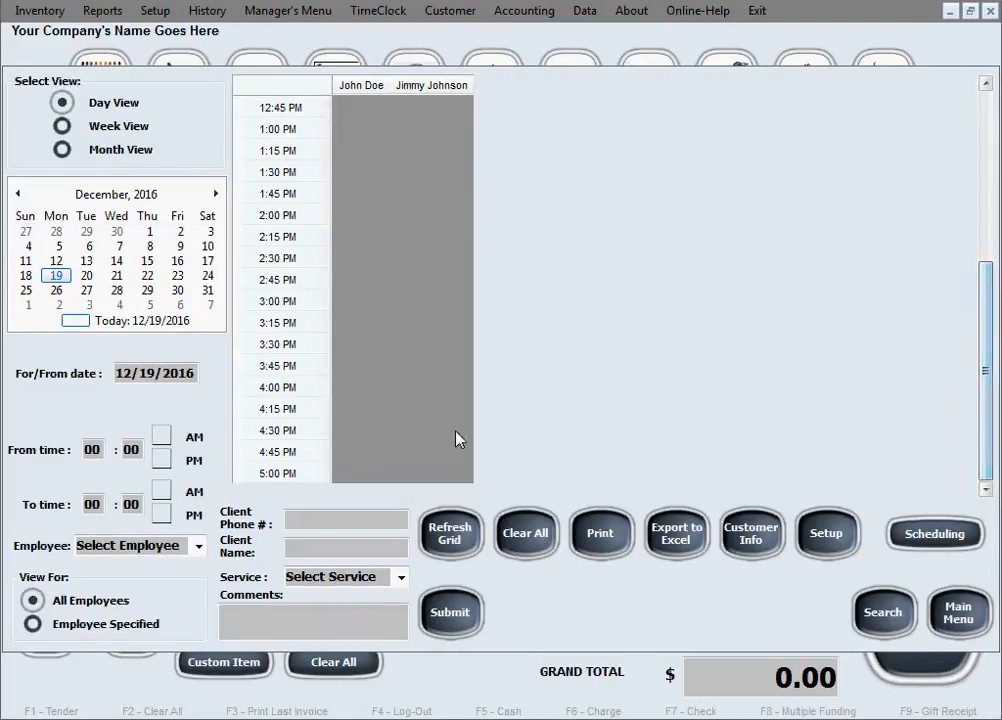
scroll(441, 456, up, 5)
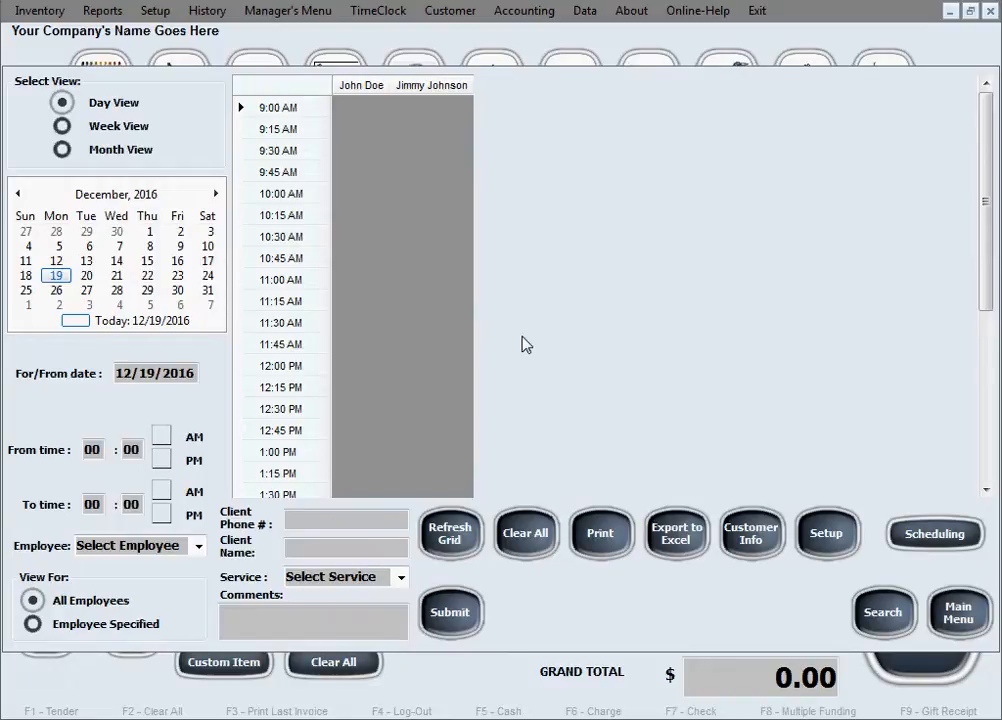
click(833, 550)
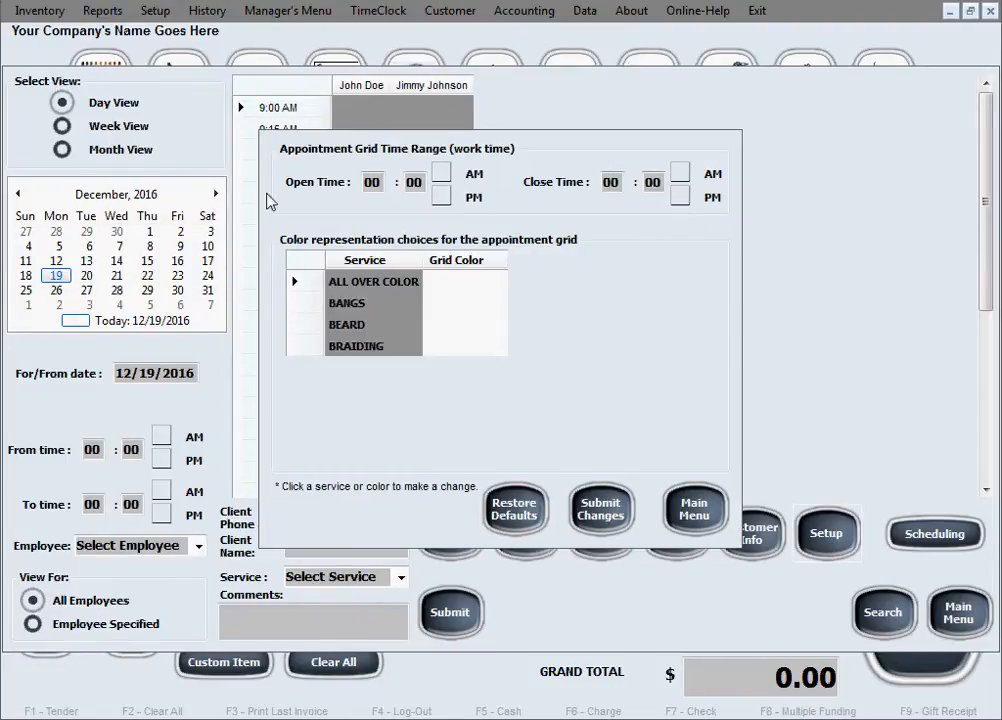
click(360, 182)
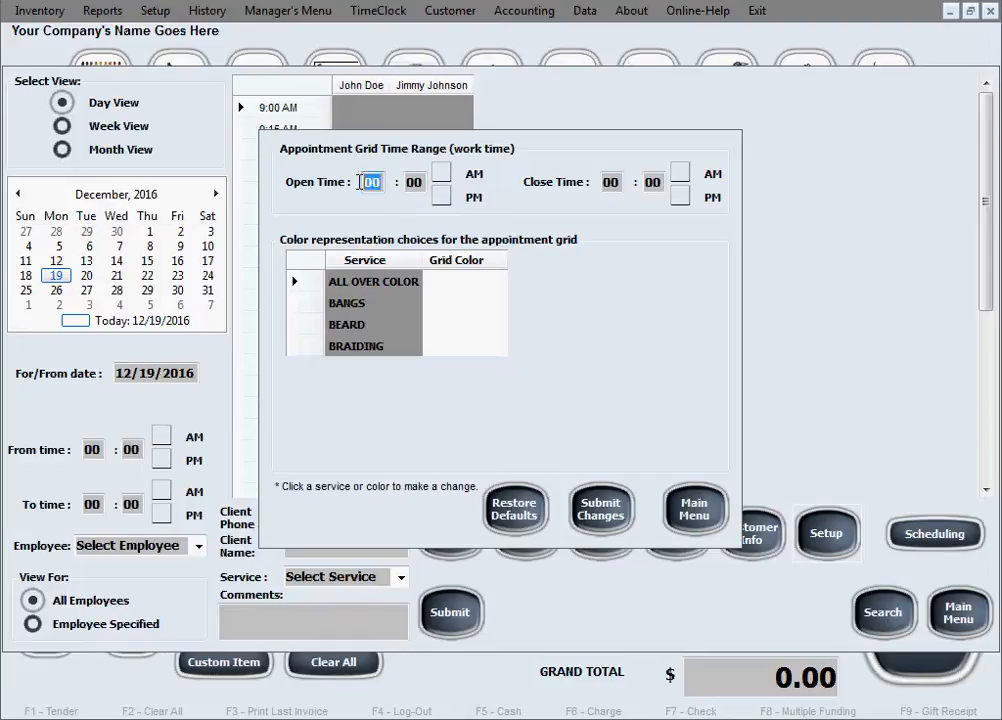
text(8)
click(441, 173)
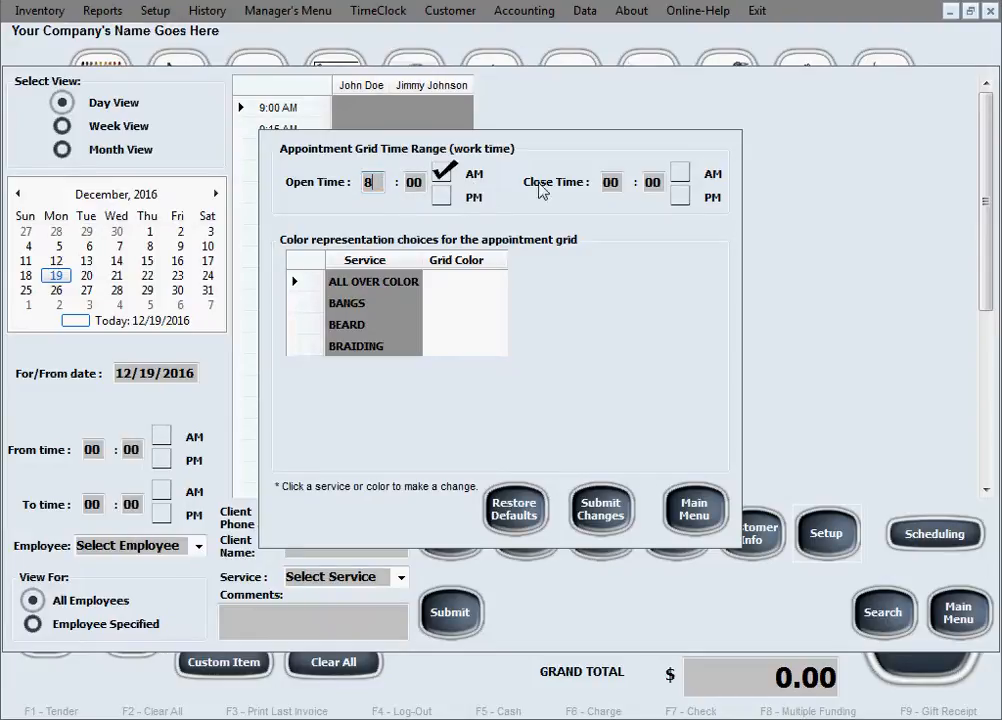
click(608, 182)
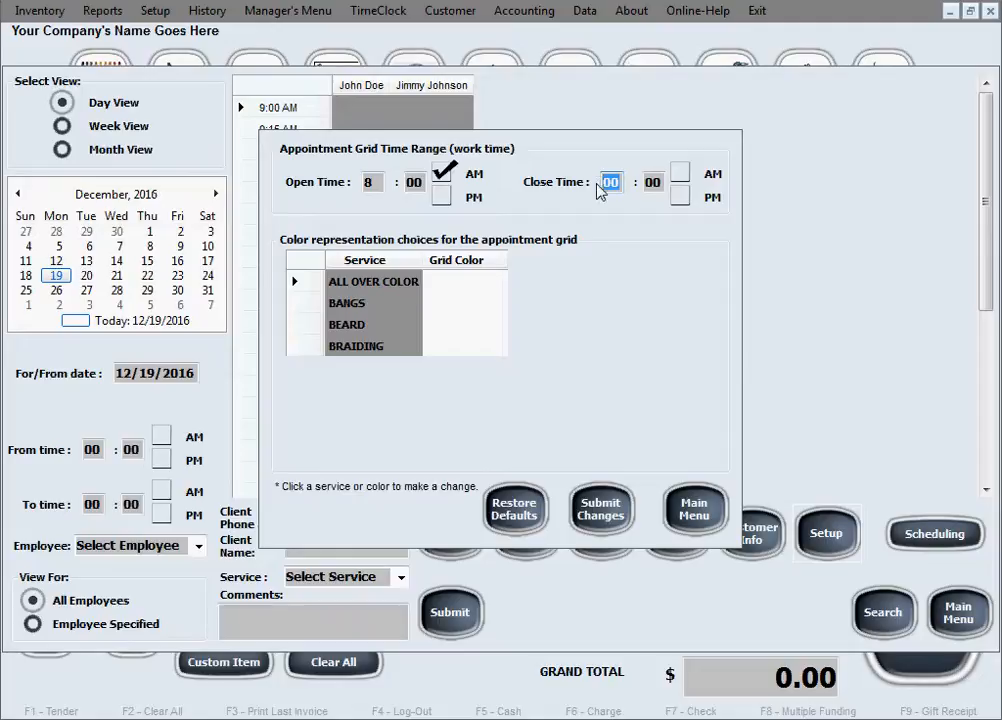
text(9)
click(680, 196)
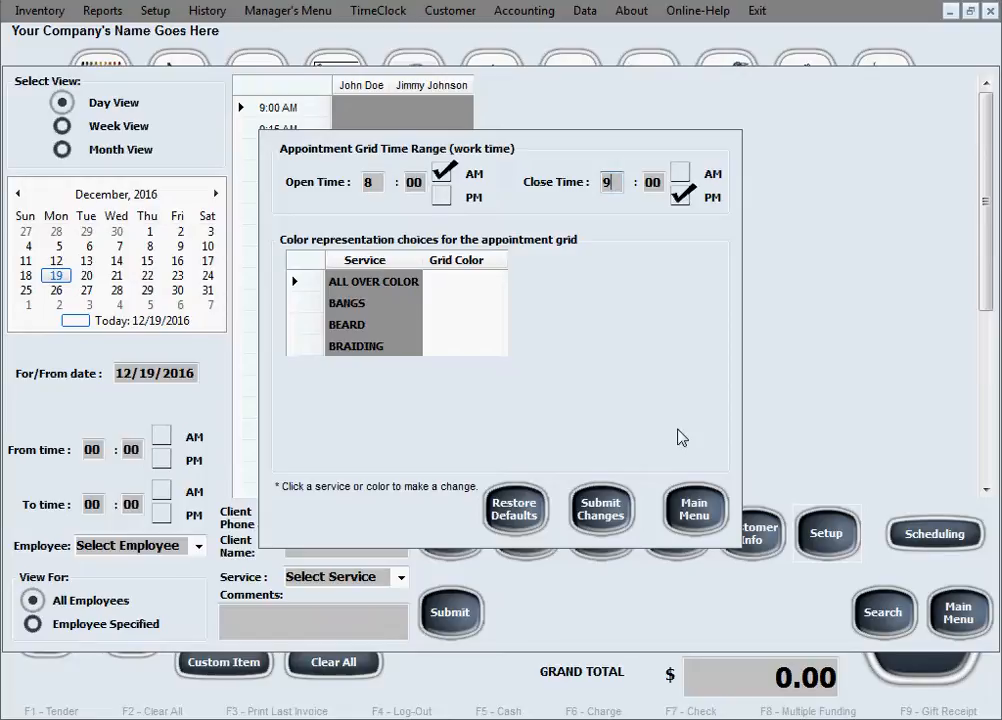
Step: Give ALL OVER COLOR a red grid colour and BANGS a yellow one
click(447, 289)
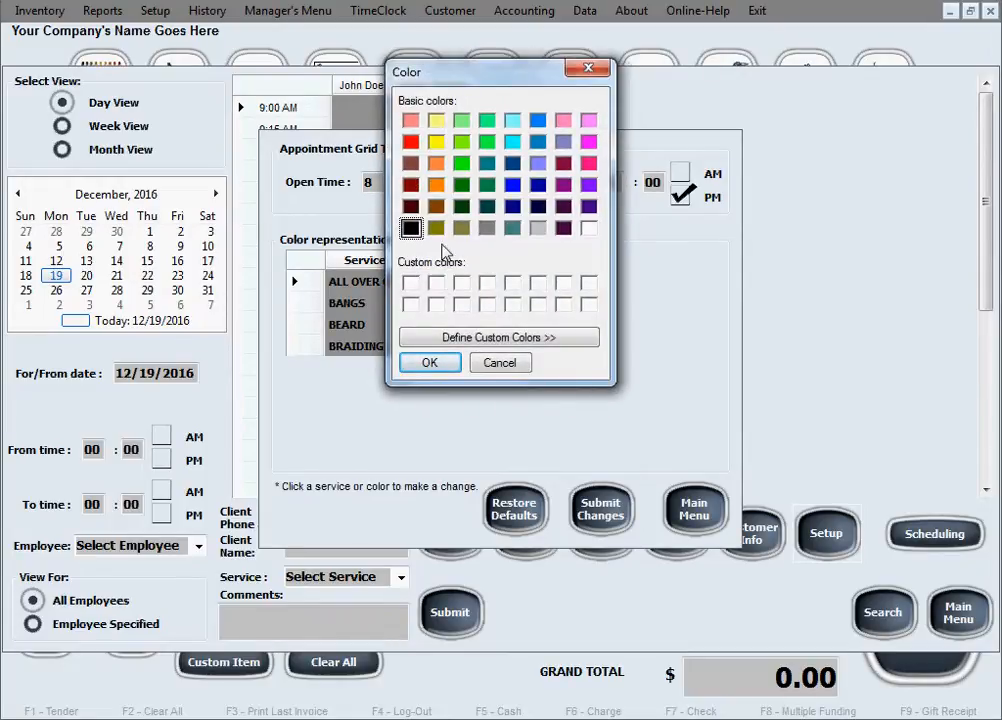
click(411, 142)
click(440, 363)
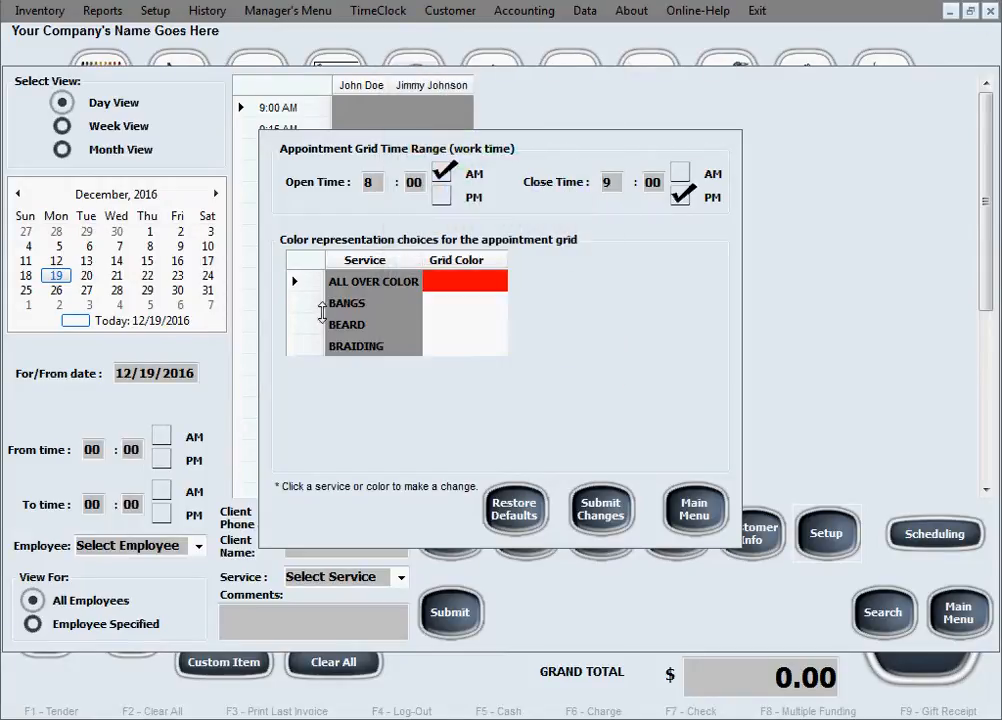
click(461, 303)
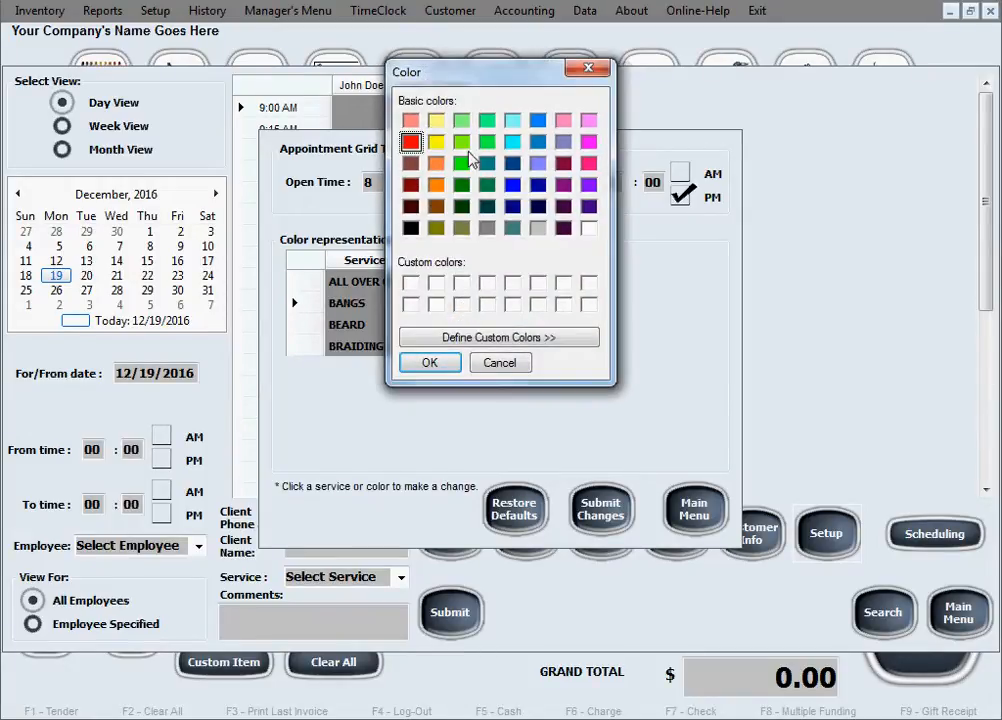
click(436, 142)
click(442, 363)
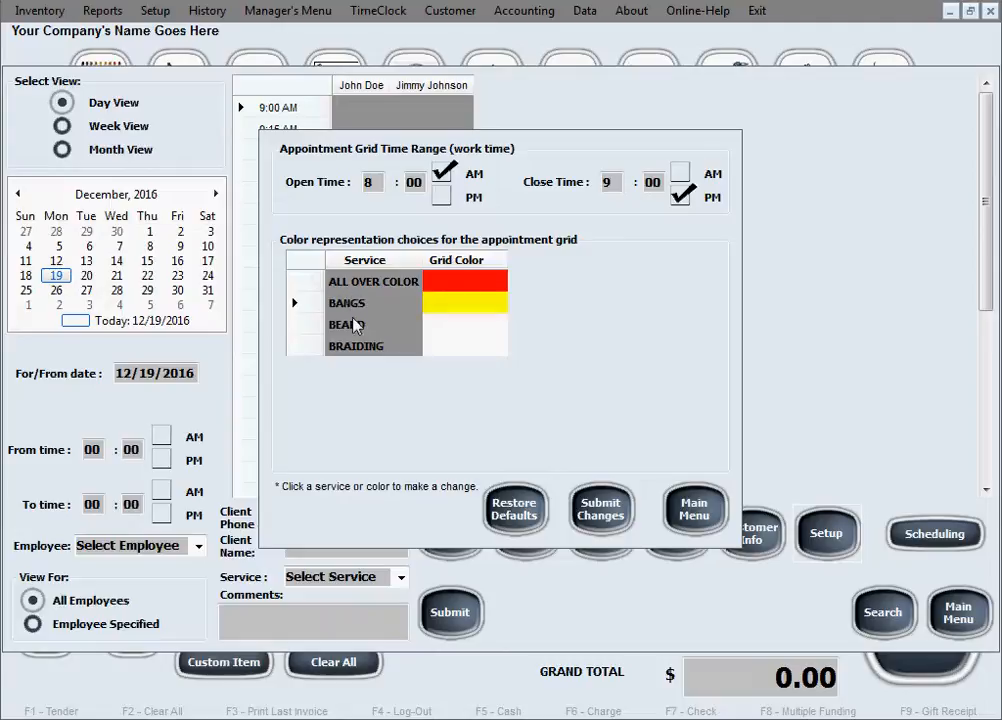
Step: Give BEARD blue and BRAIDING green grid colours, then submit the settings changes
click(450, 325)
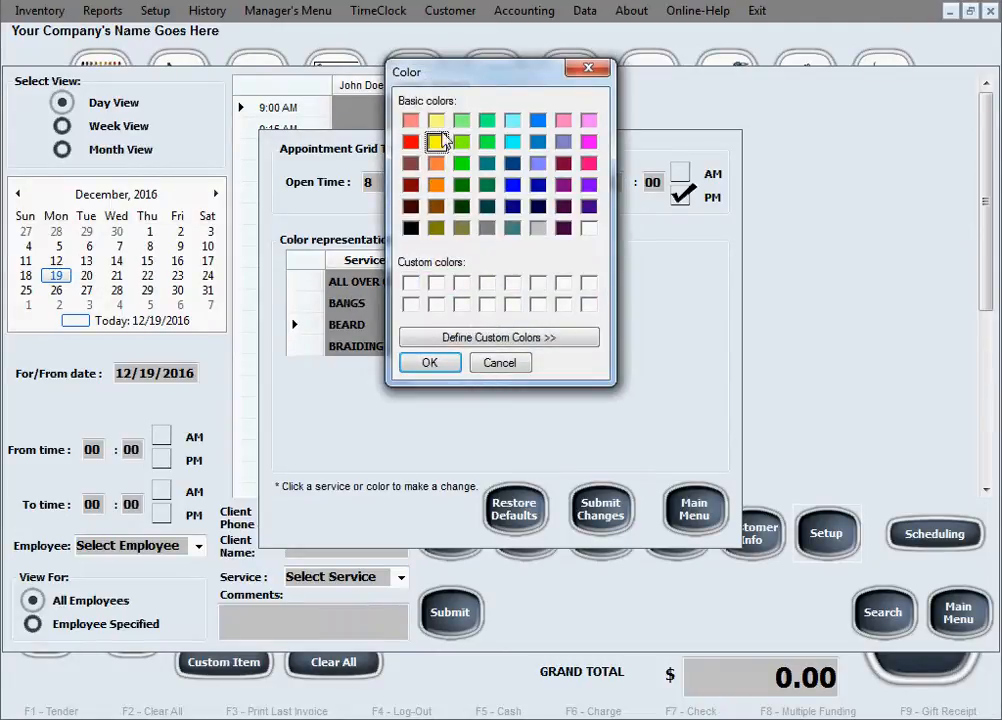
click(512, 184)
click(438, 362)
click(450, 347)
click(461, 162)
click(428, 362)
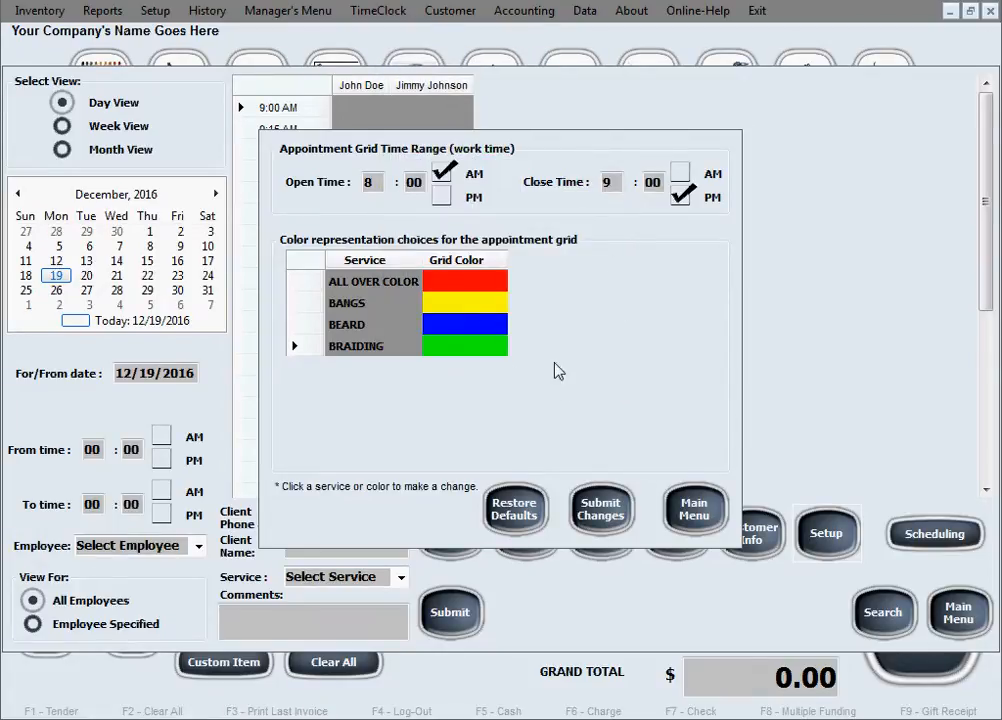
click(612, 520)
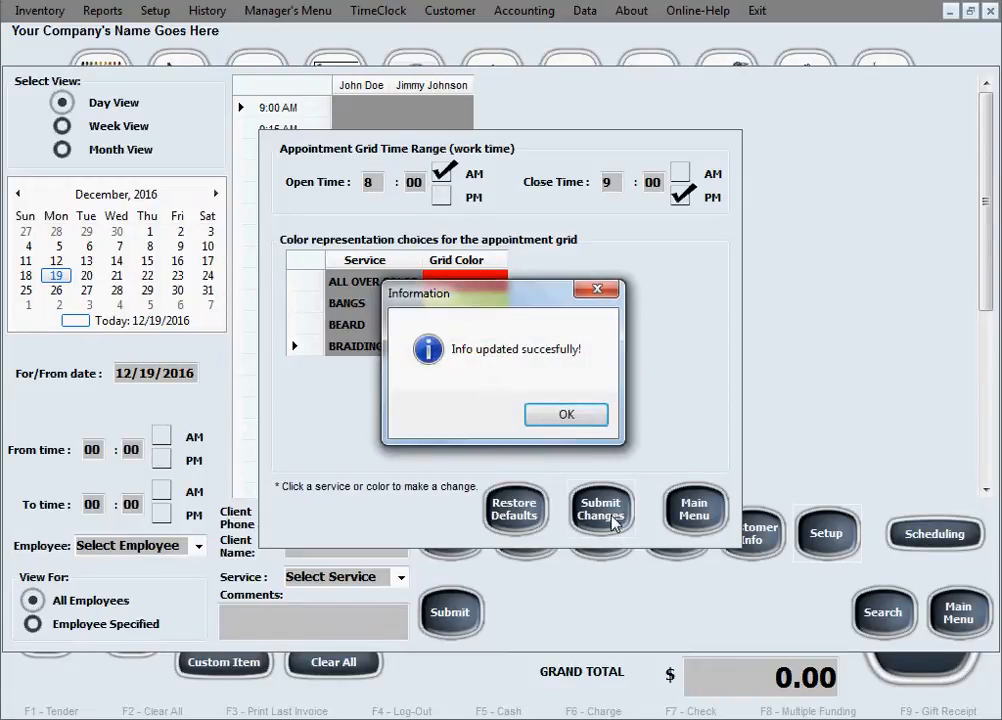
Step: Dismiss the success message and open Customer > Appointments/Scheduling, checking the grid starts at 8:00 AM
click(584, 415)
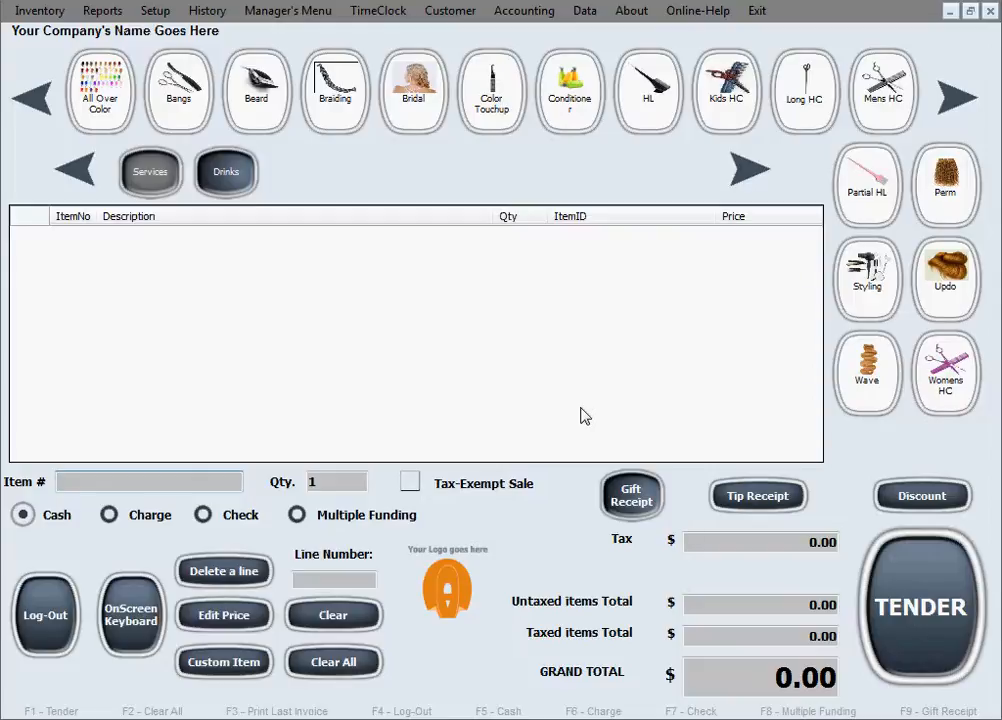
click(465, 16)
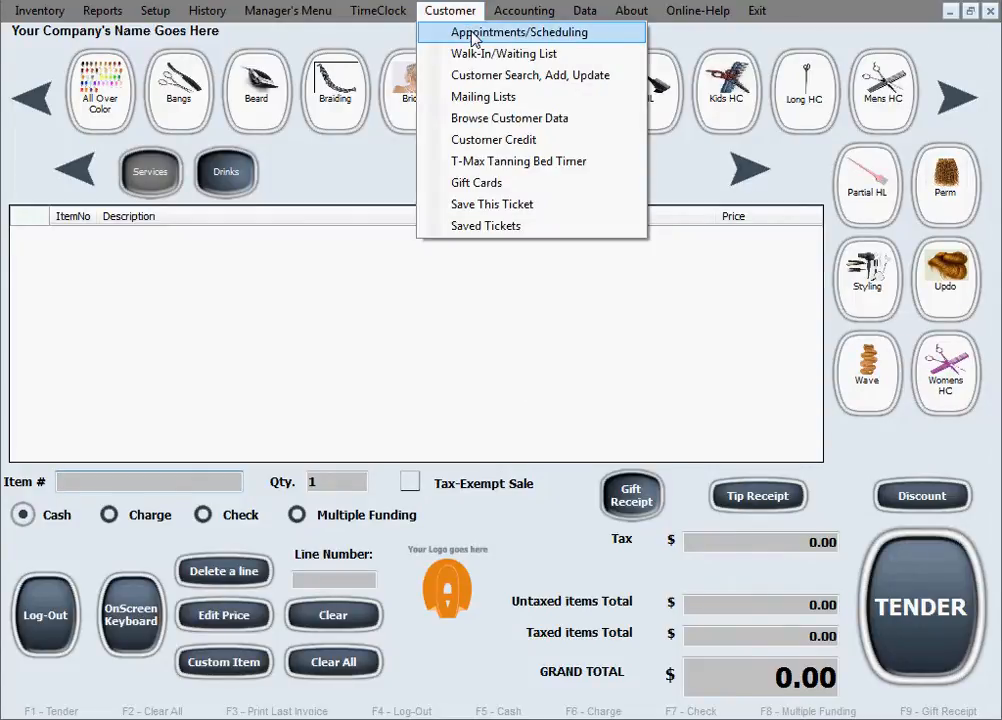
click(474, 33)
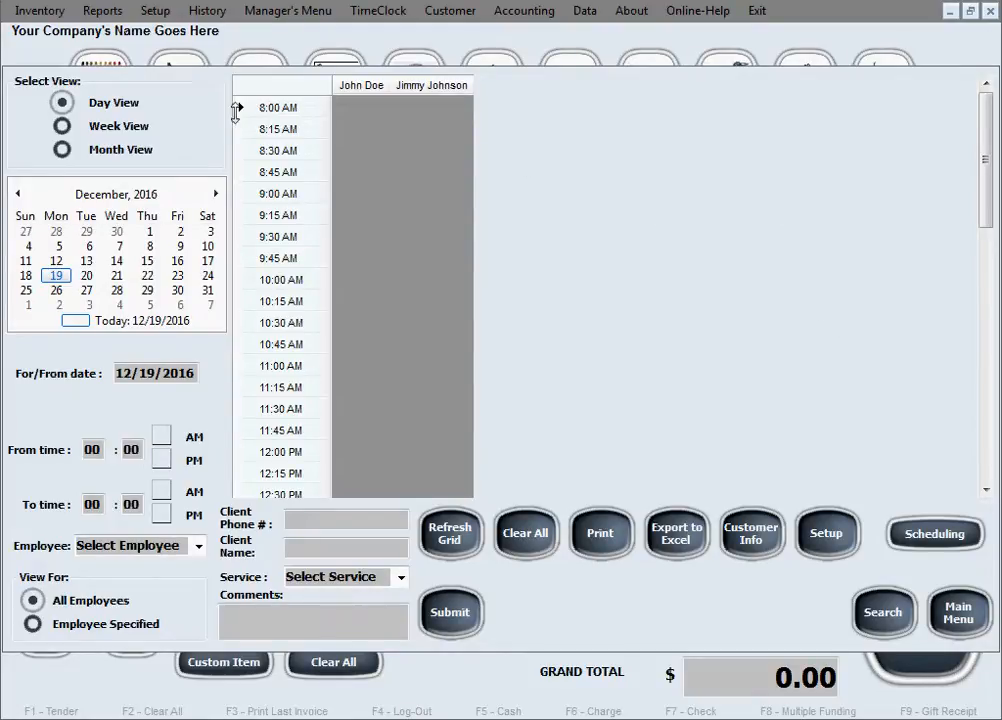
drag(983, 197, 978, 462)
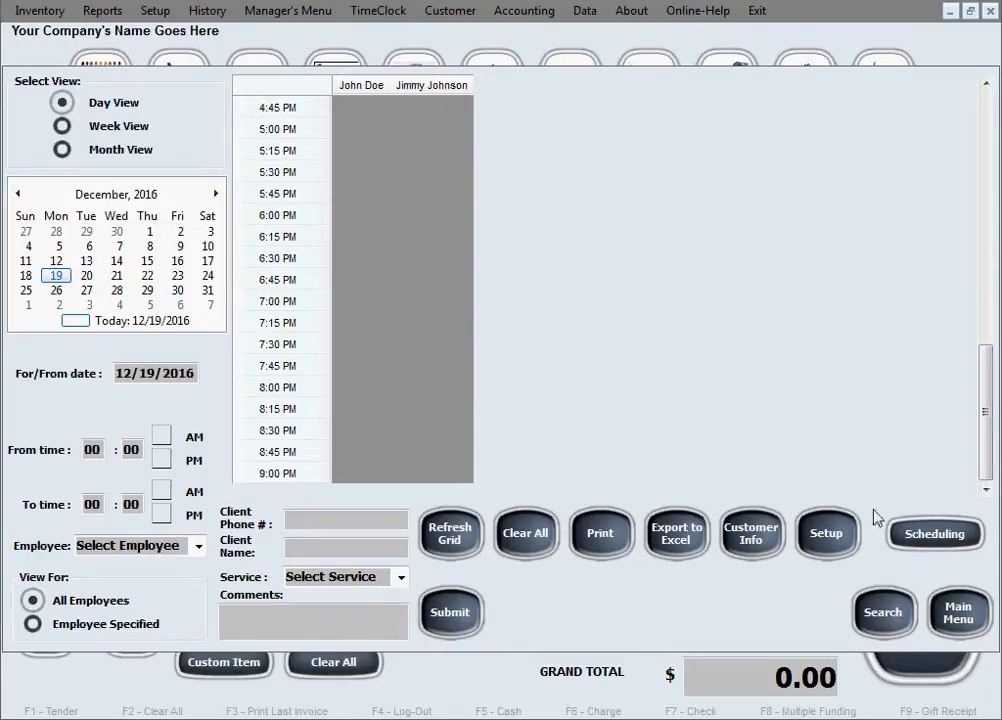
drag(986, 447, 940, 155)
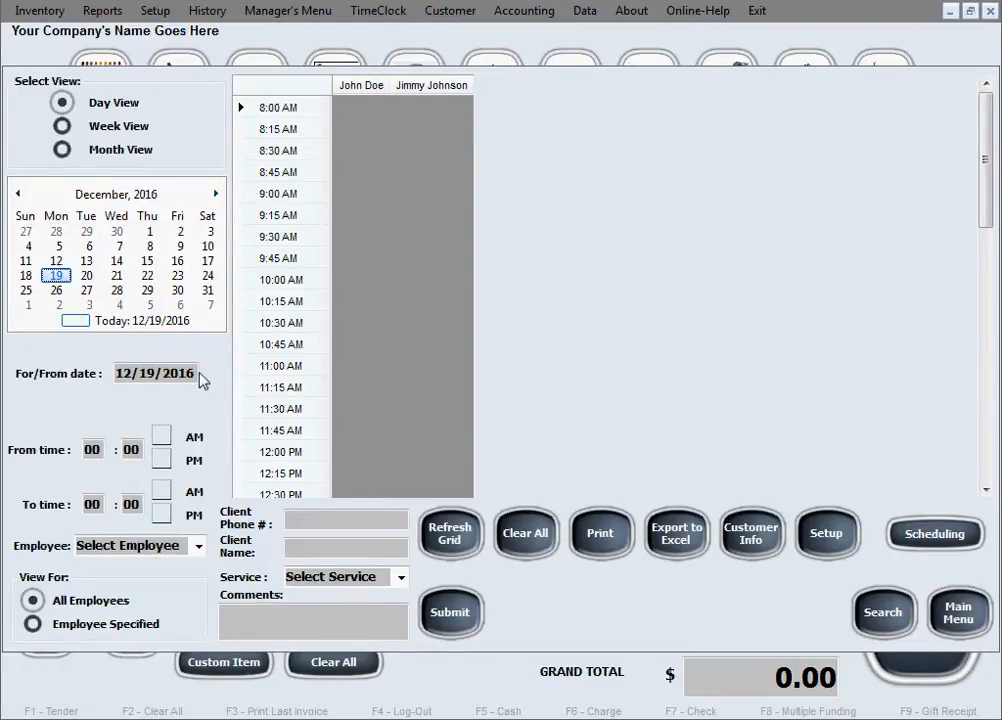
Step: Select 9:00 to 10:30 AM on 12/19/2016 in the second employee's column to fill the booking form
drag(199, 376, 107, 376)
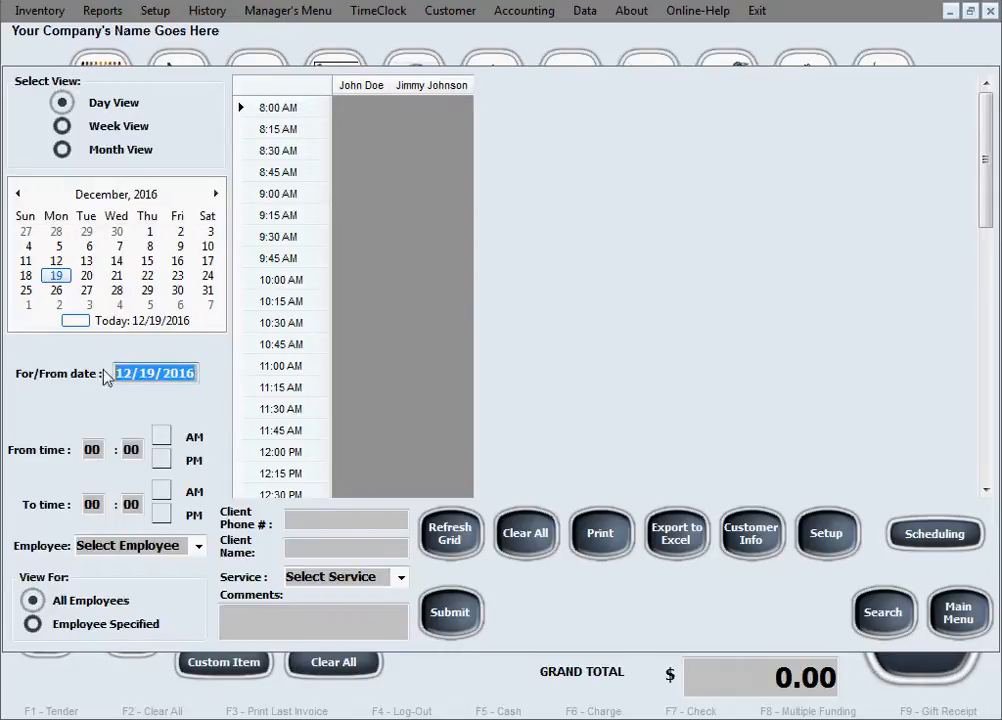
click(194, 374)
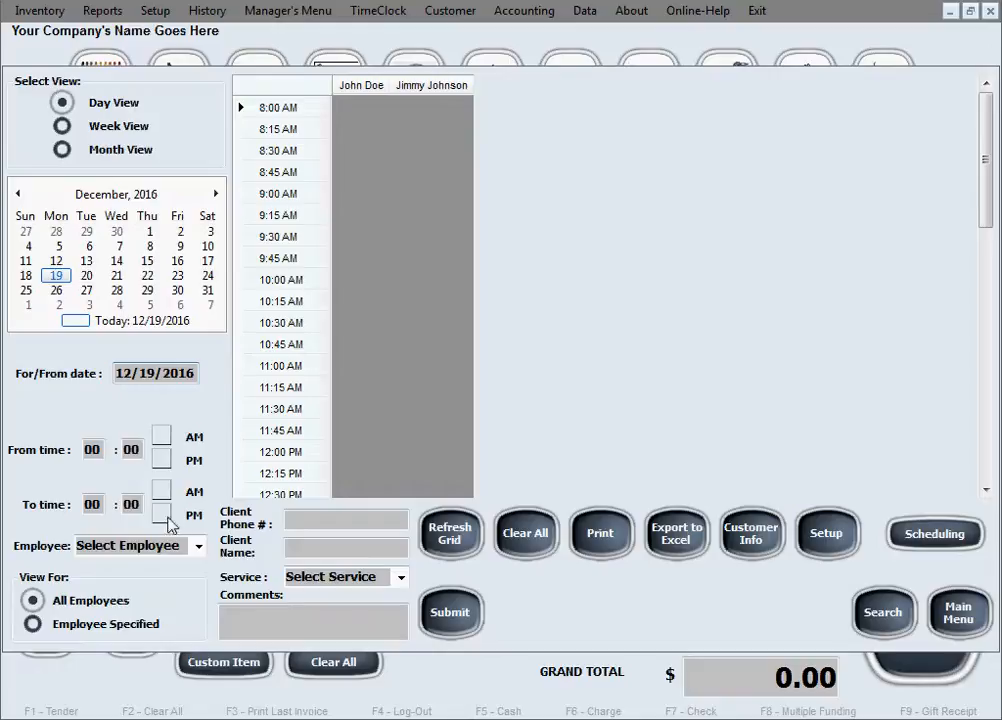
click(200, 546)
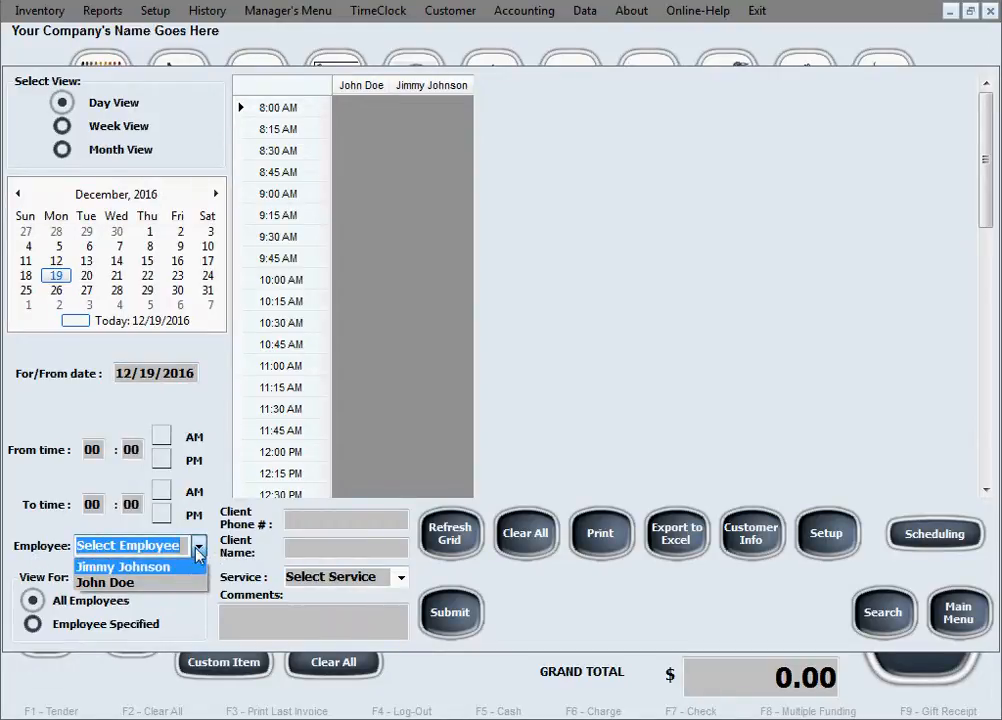
click(184, 545)
click(184, 545)
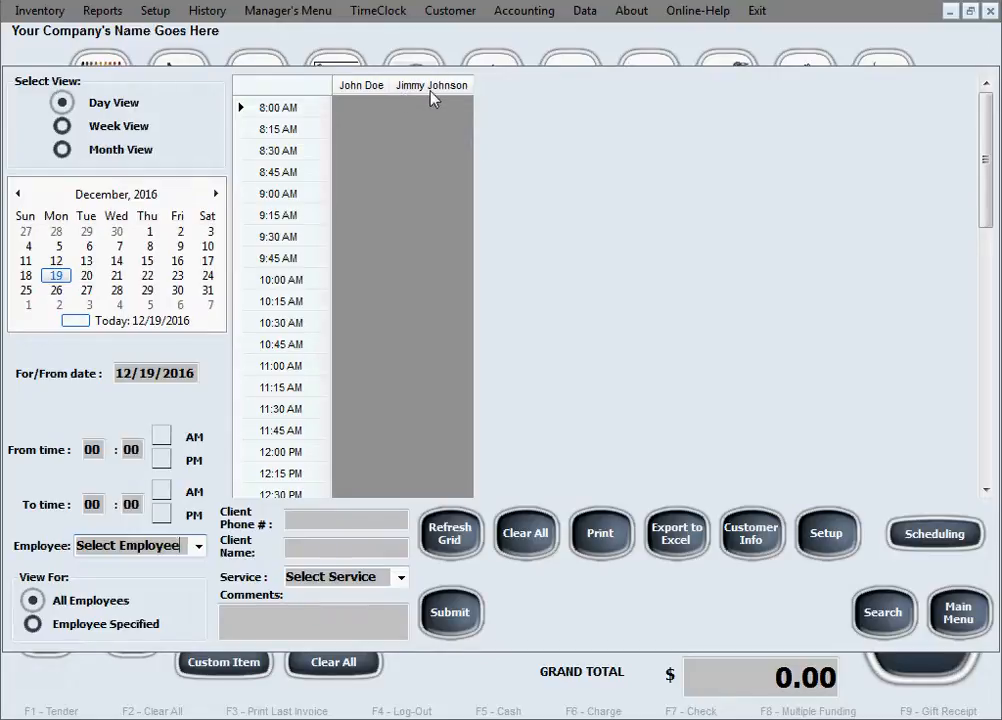
click(428, 194)
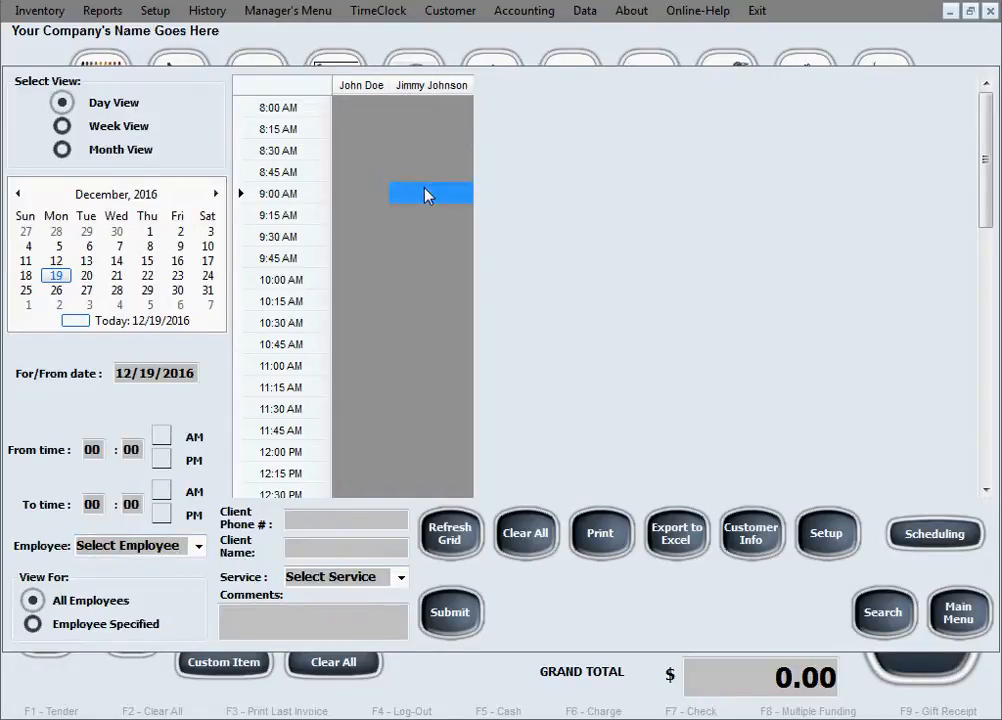
drag(428, 194, 425, 325)
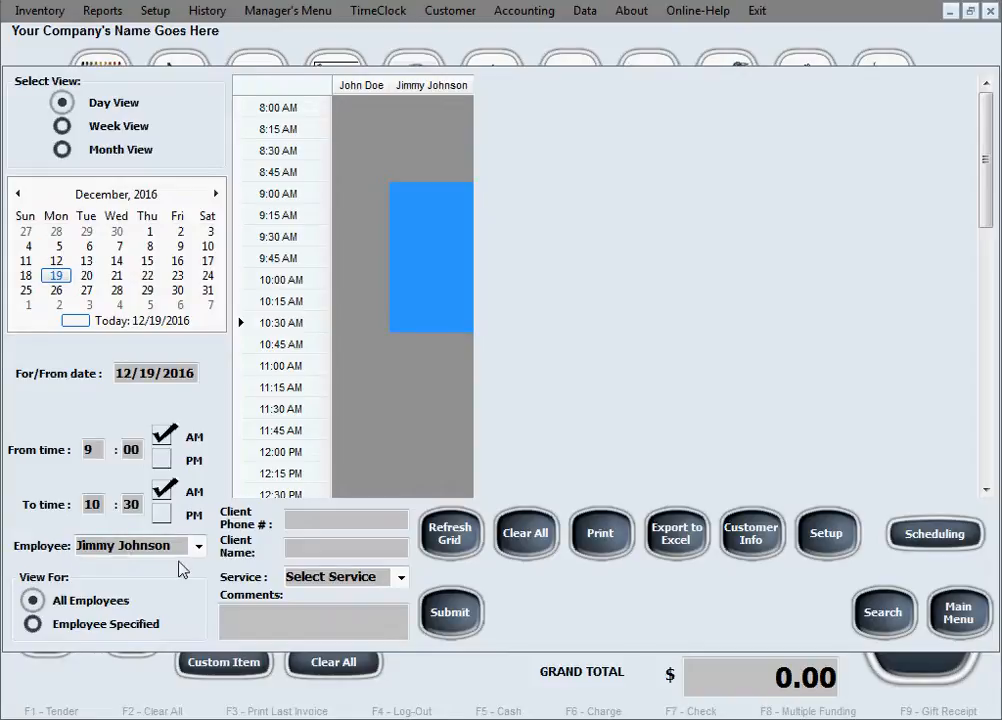
Step: Fill in the client by phone, choose ALL OVER COLOR, add comment 'Example Comment', and submit
click(336, 518)
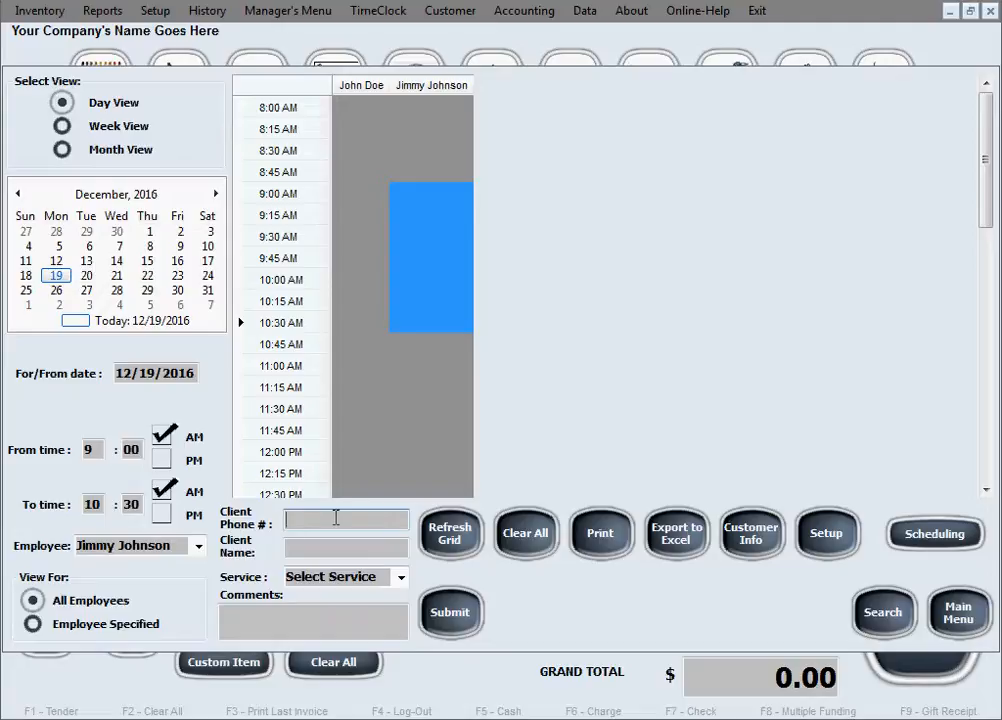
text(22)
click(384, 542)
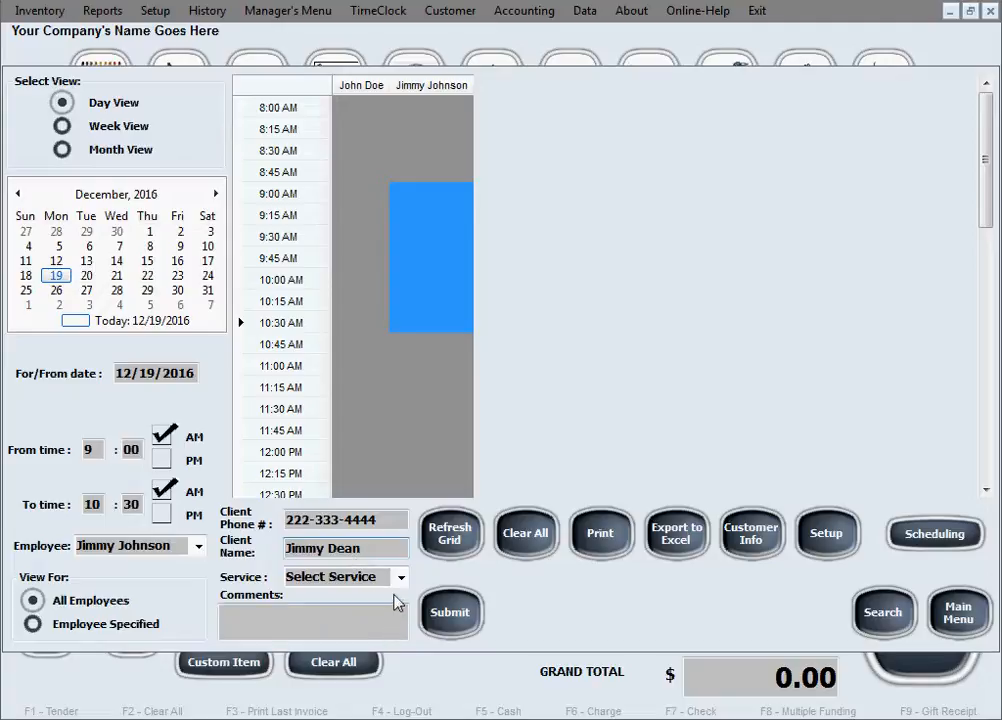
click(400, 578)
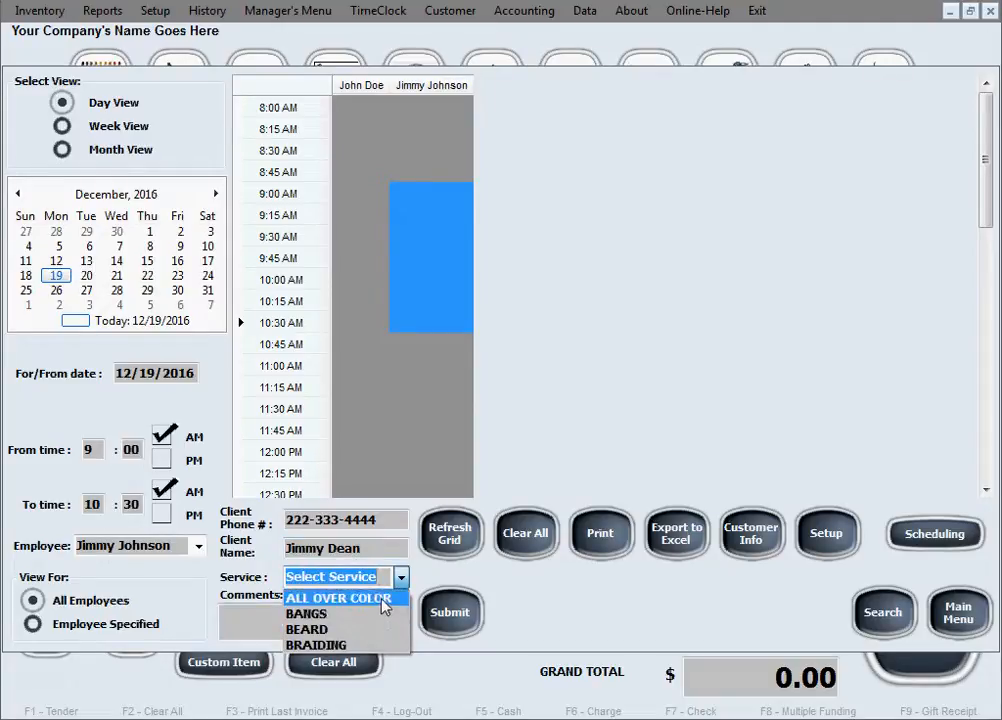
click(383, 605)
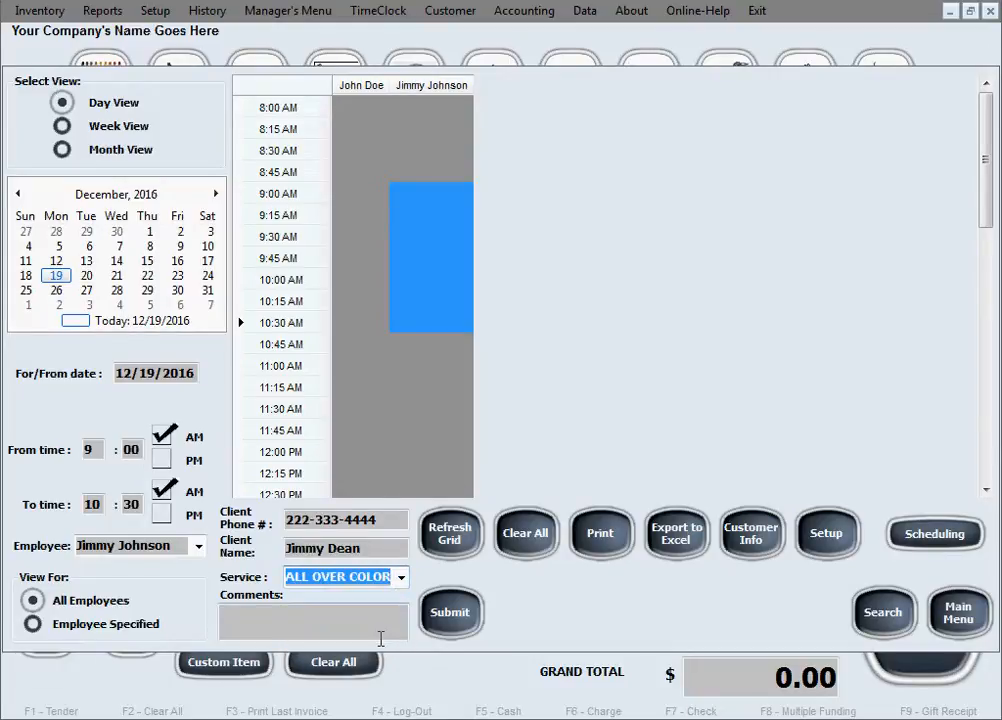
click(372, 622)
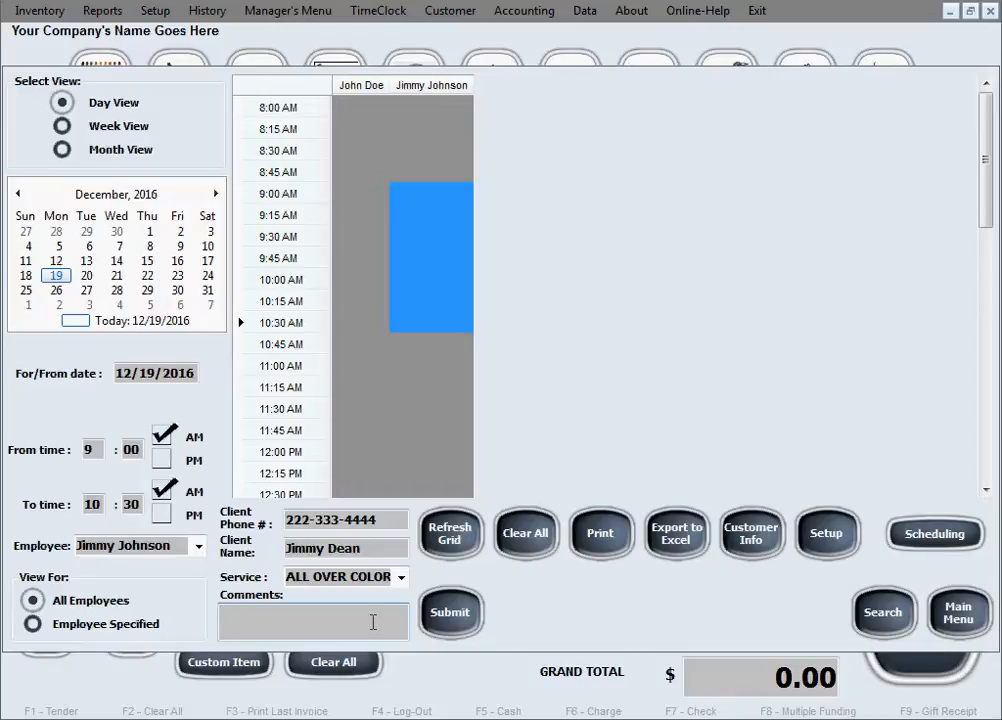
text(Example Comment)
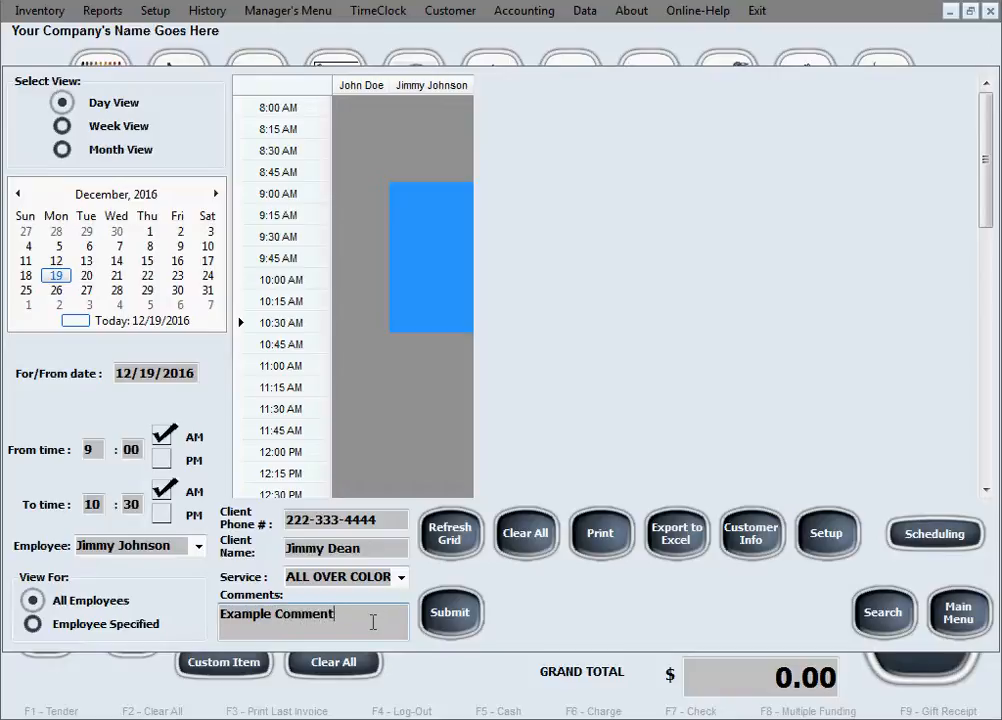
click(434, 618)
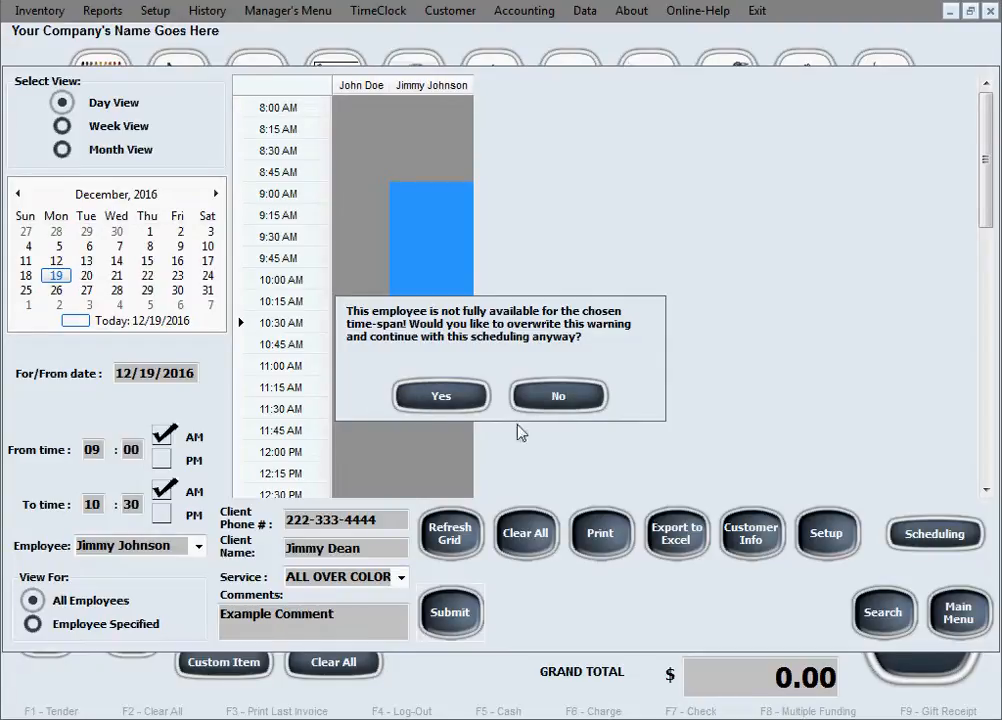
Step: Accept the availability warning so the red 9:00–10:30 AM ALL OVER COLOR booking is saved
click(461, 399)
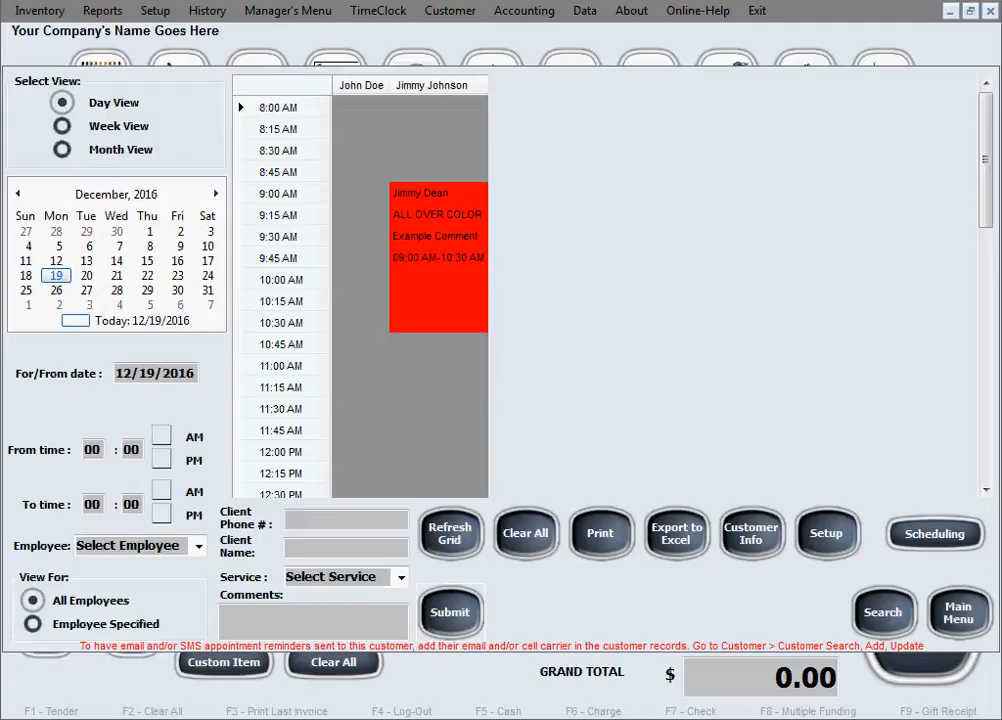
Step: Open employee scheduling for the first employee with the date 12/19/2016
click(935, 546)
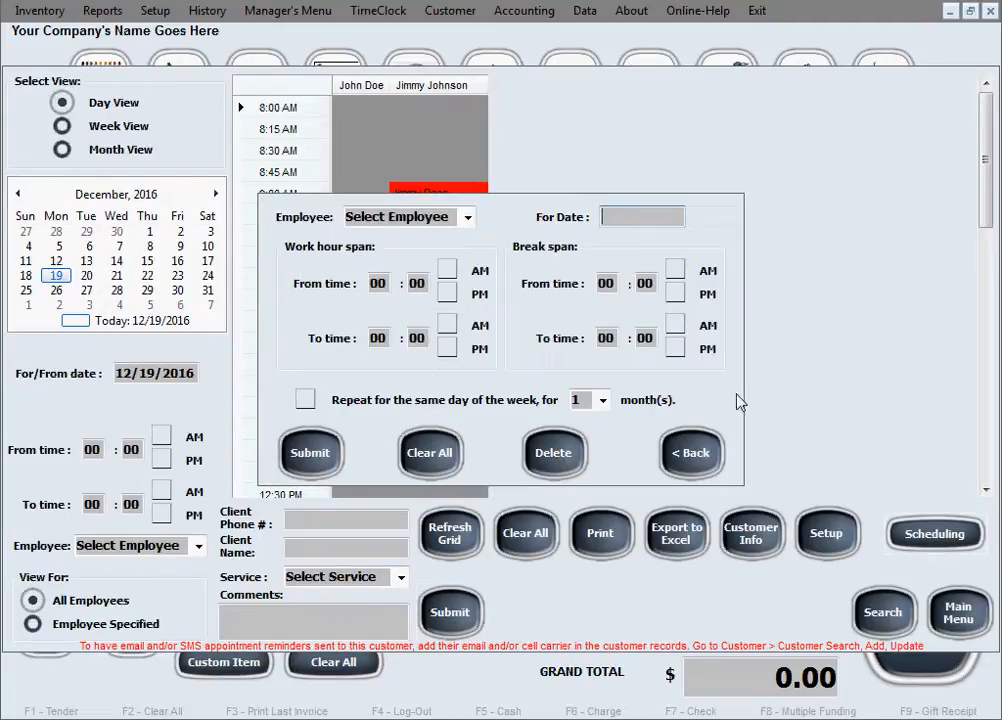
click(467, 218)
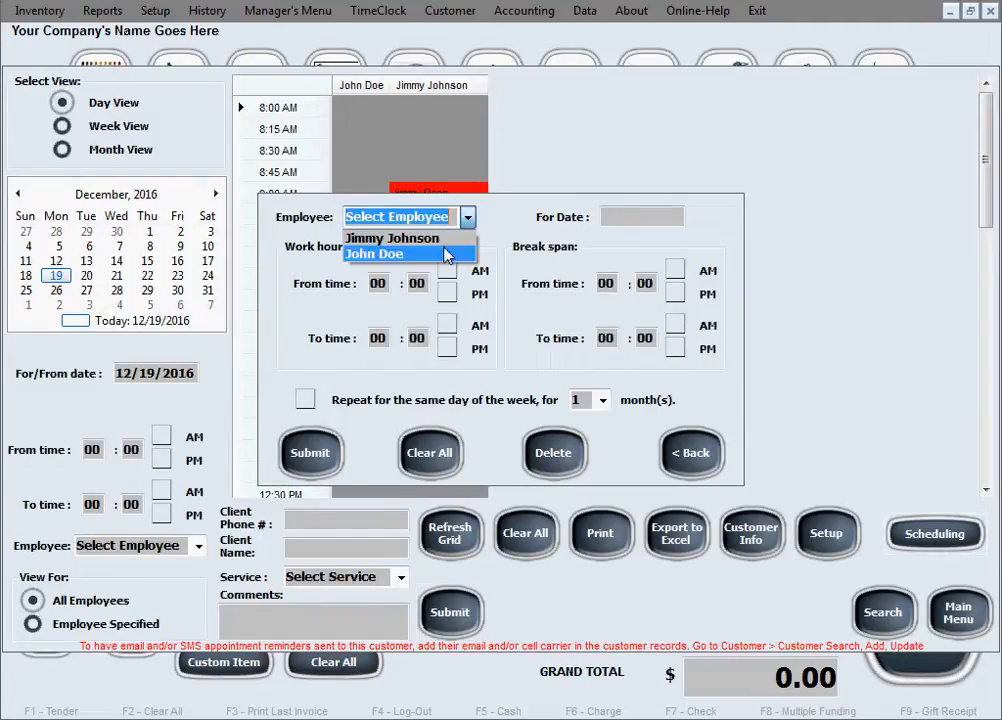
click(445, 254)
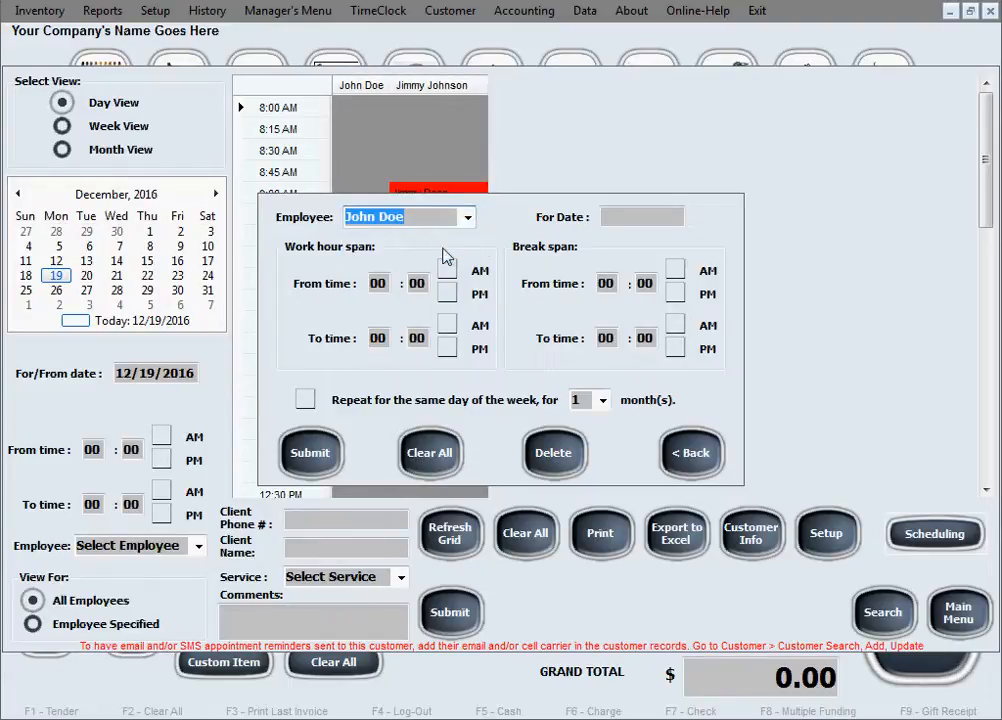
click(639, 226)
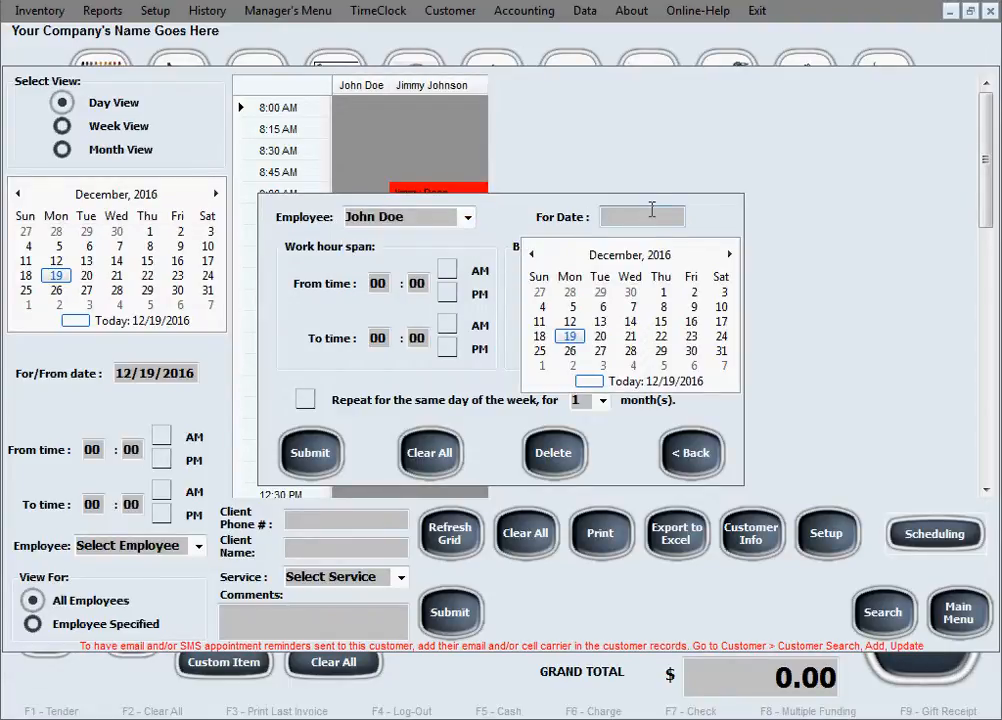
click(569, 338)
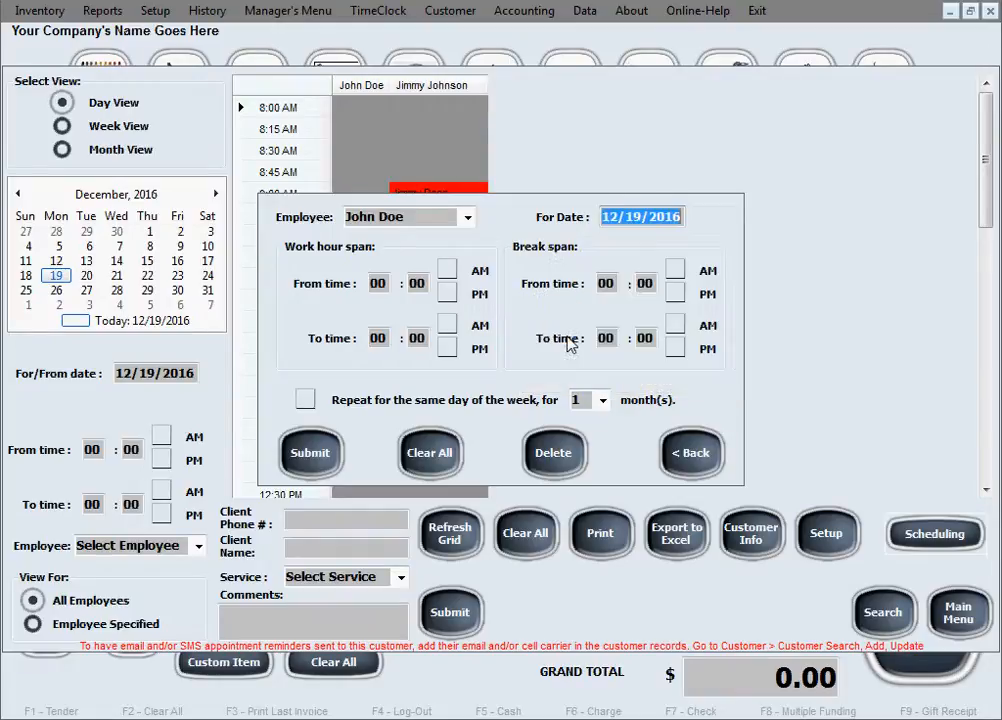
click(680, 220)
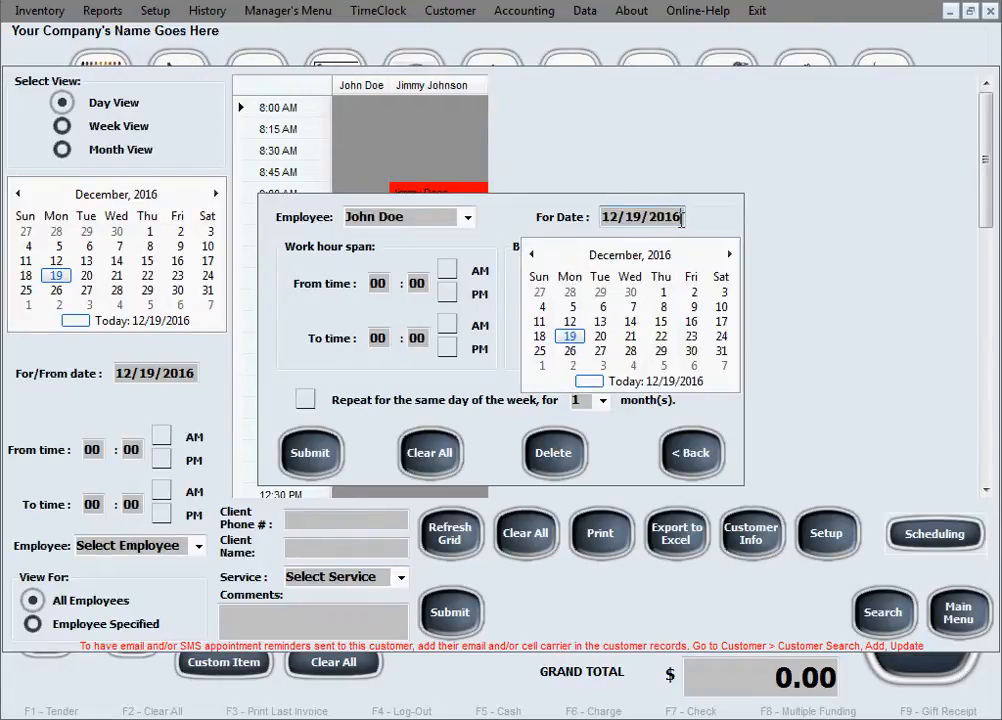
click(585, 341)
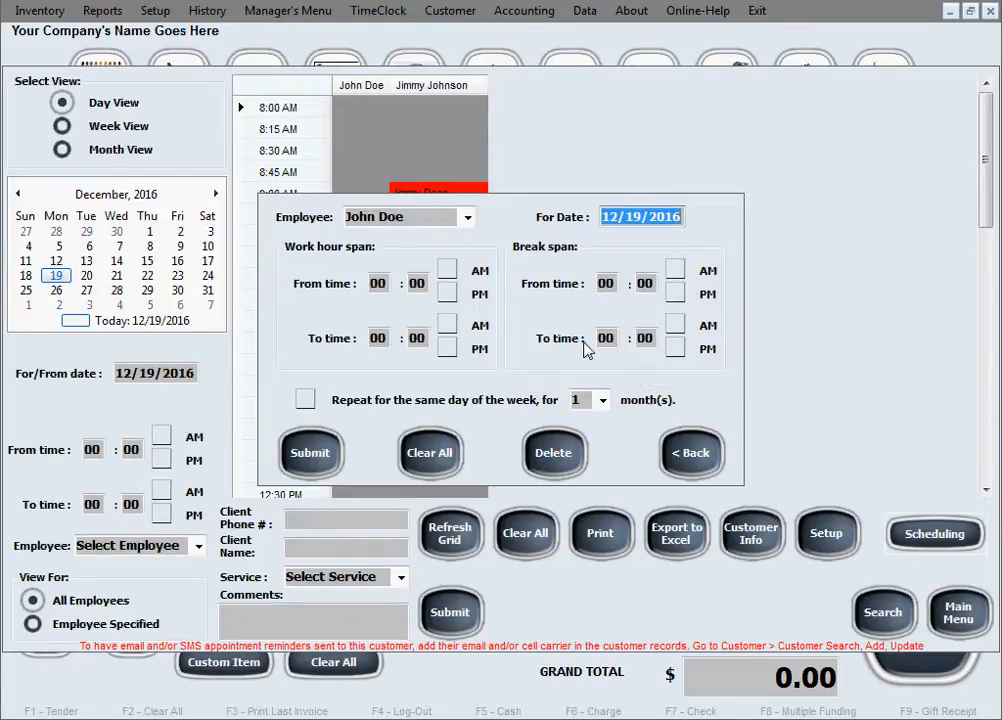
Step: Set the work hours to 9:00 AM through 5:00 PM
click(373, 284)
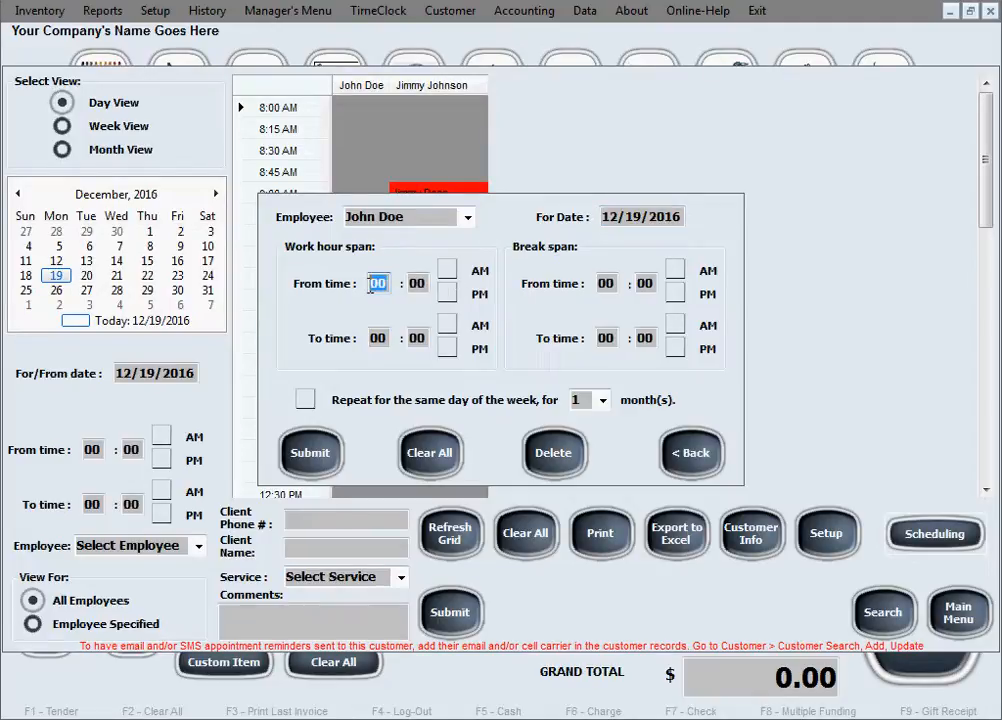
text(9)
click(447, 270)
click(381, 341)
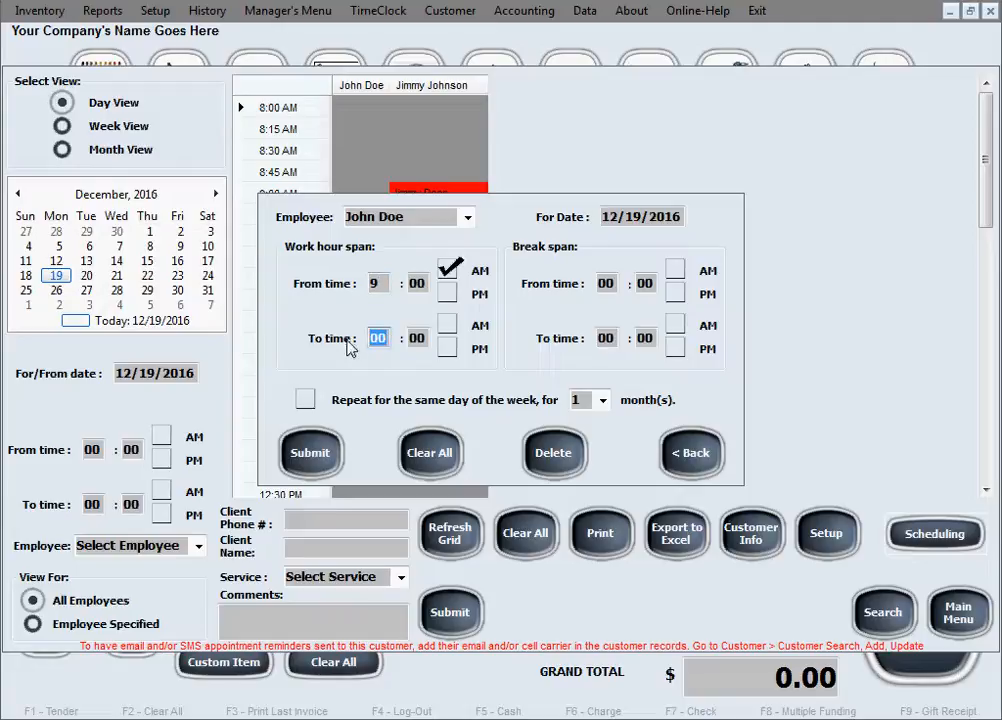
text(5)
click(447, 347)
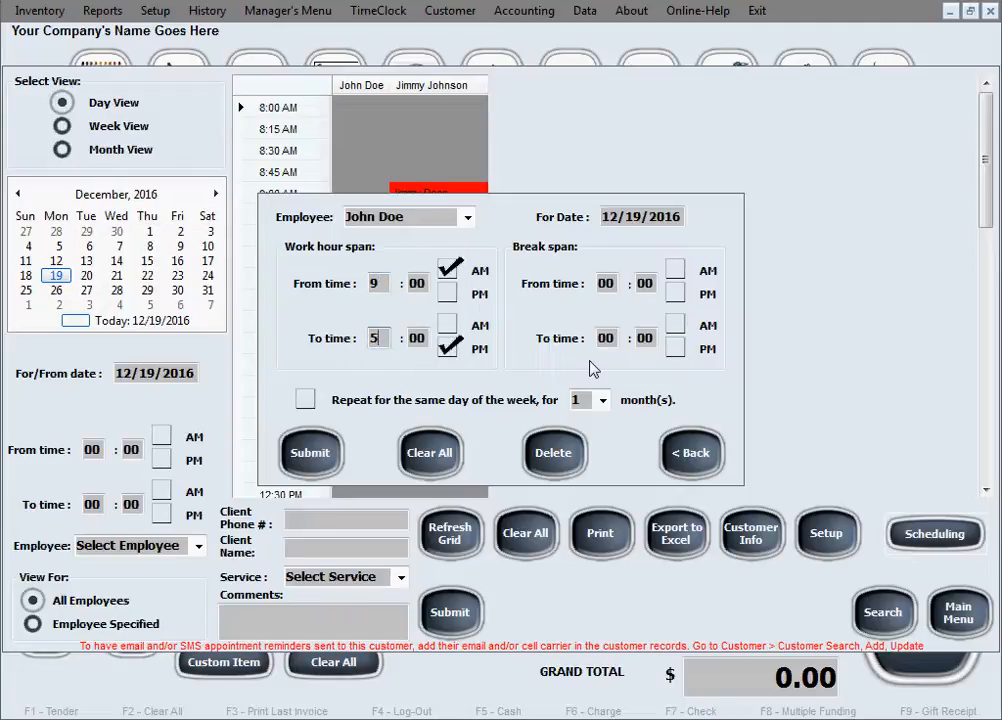
Step: Set the break from 12:00 PM to 12:30 PM
click(613, 286)
drag(615, 284, 566, 281)
text(12)
click(676, 292)
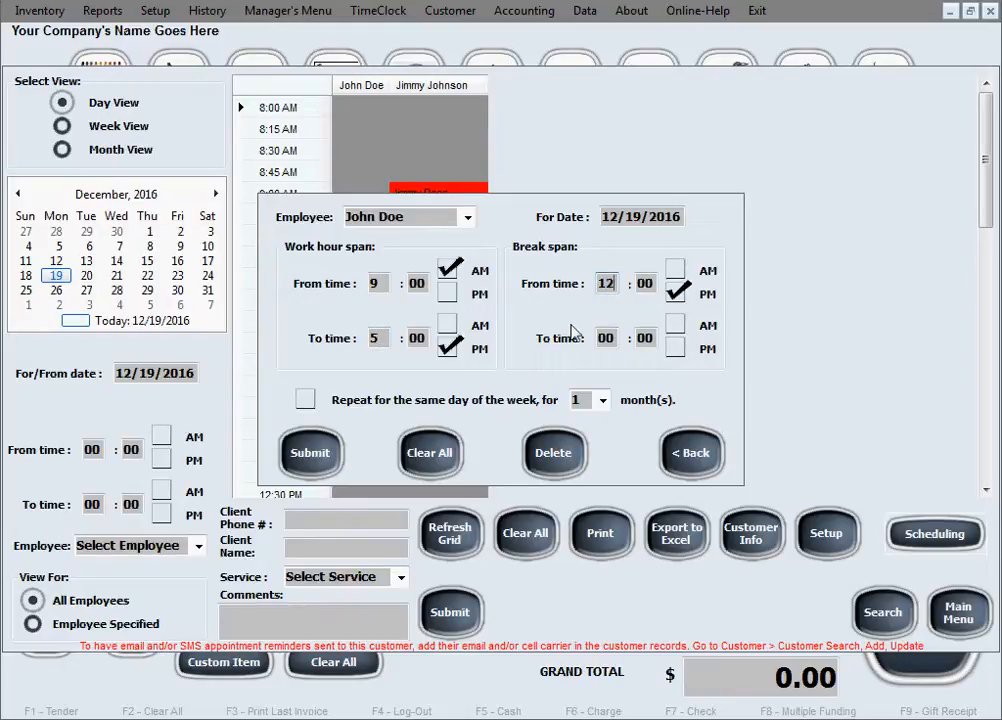
mouse_move(614, 339)
mouse_down()
mouse_move(598, 338)
mouse_move(627, 343)
mouse_up()
text(12 : 30)
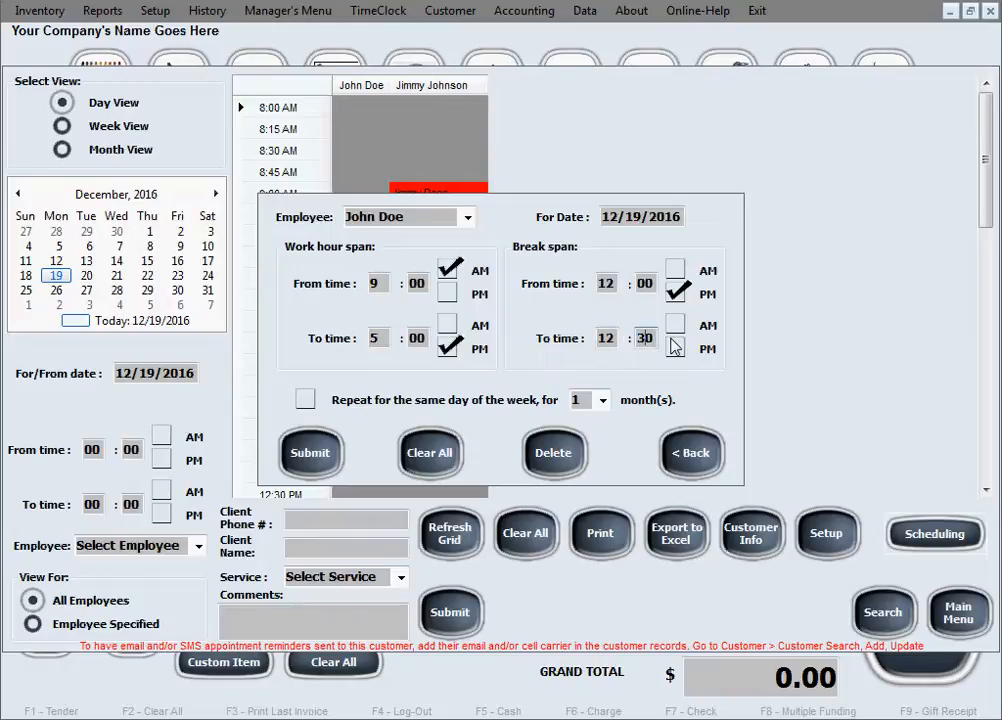
click(677, 350)
Step: Make the schedule repeat weekly for 3 months and submit it
click(308, 400)
click(602, 400)
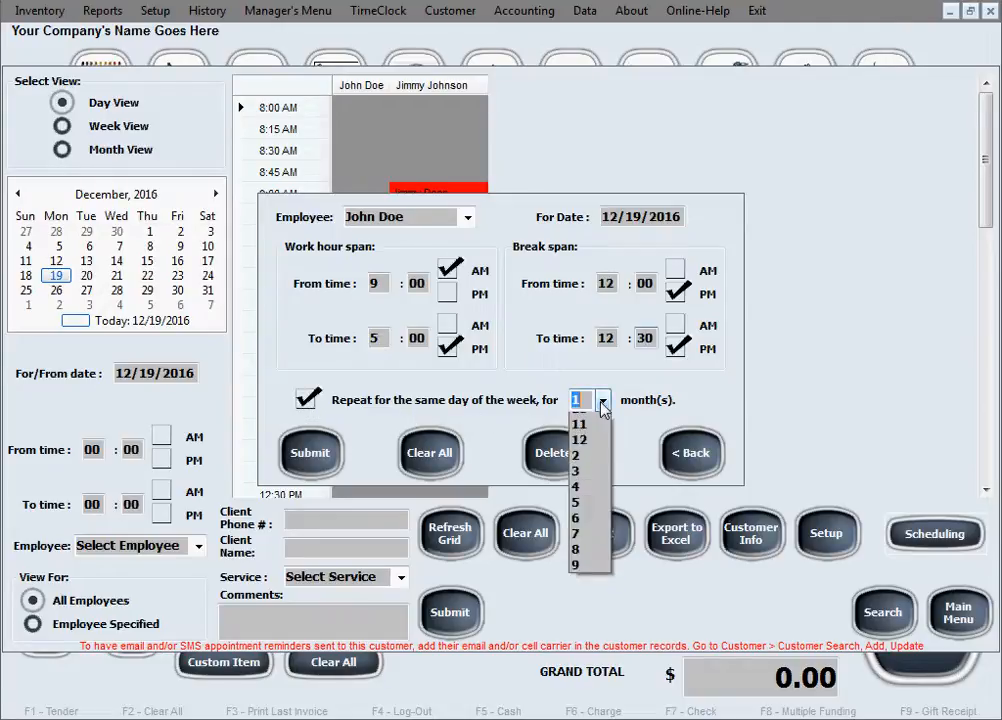
click(611, 500)
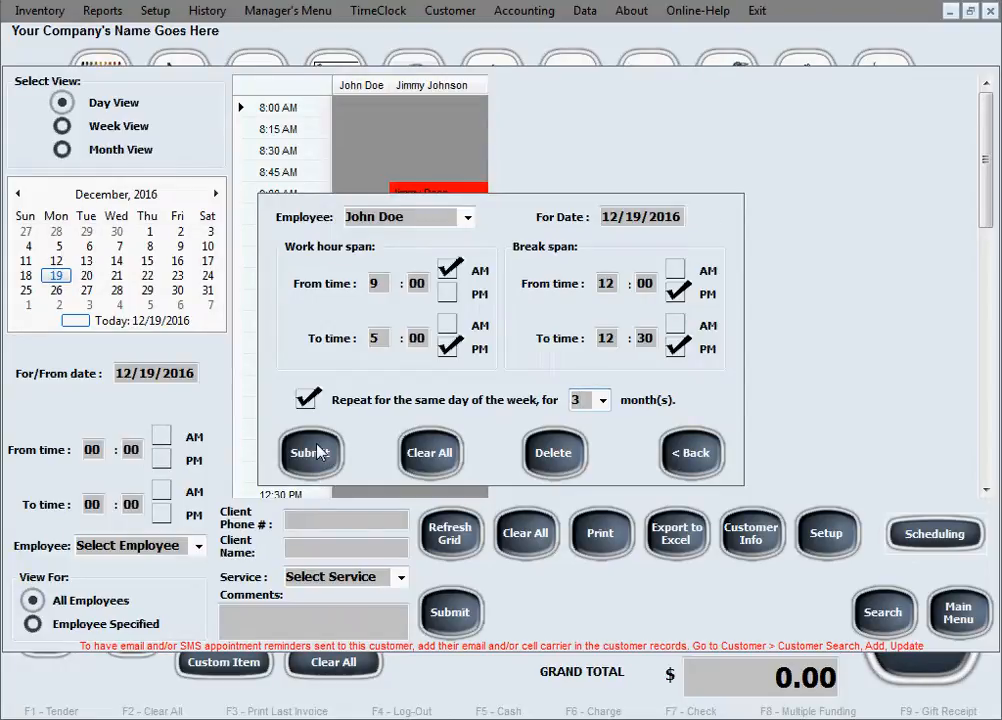
click(318, 452)
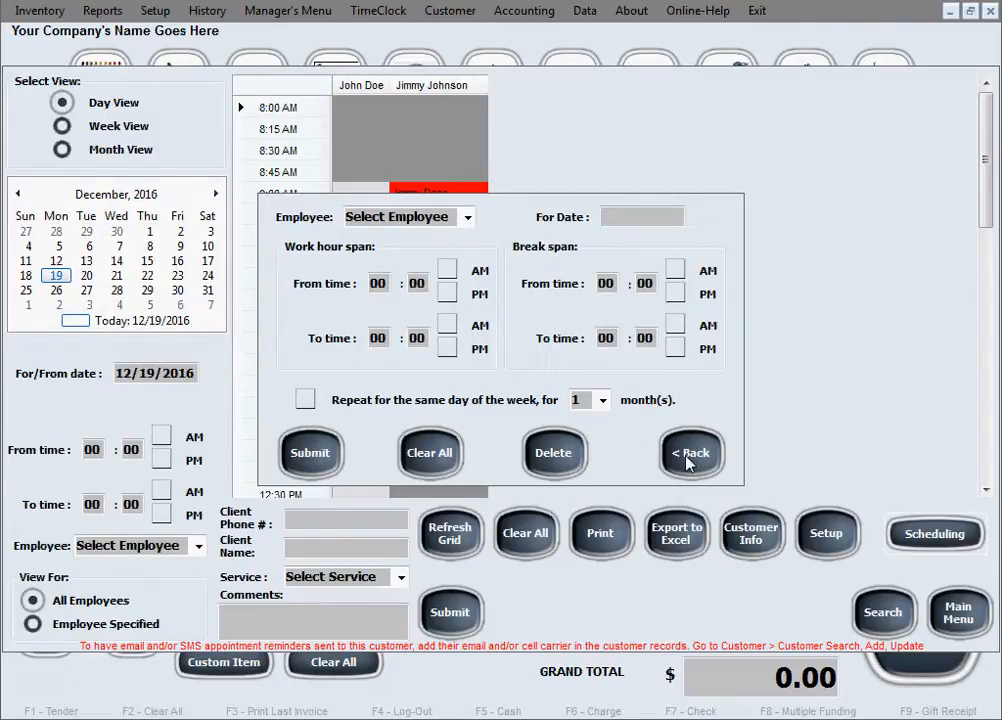
click(688, 456)
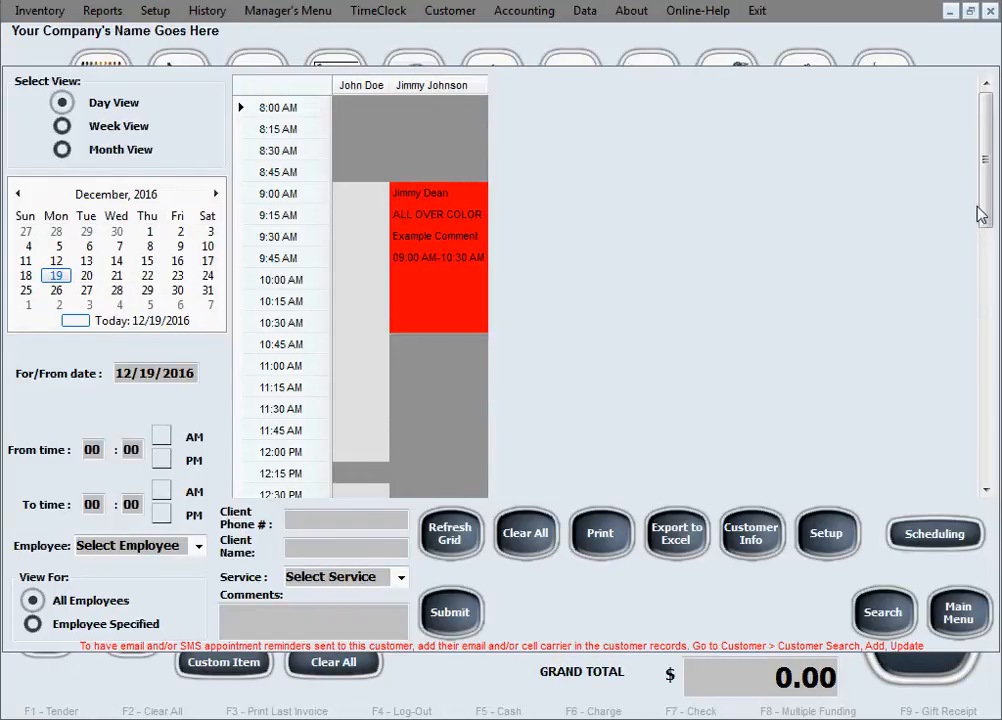
drag(984, 214, 960, 190)
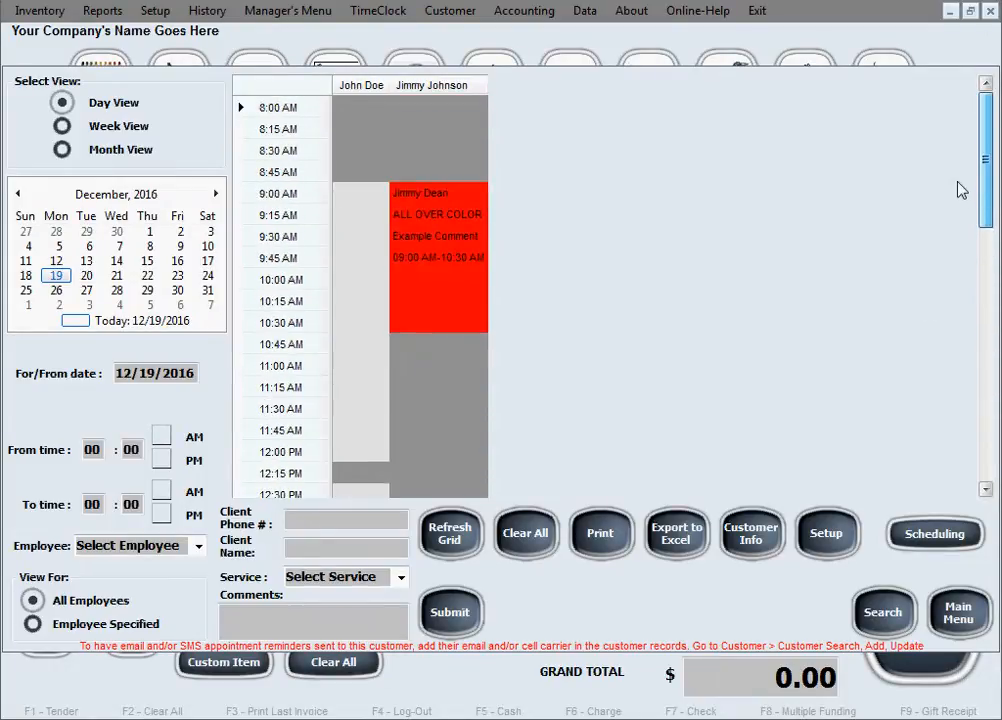
click(27, 276)
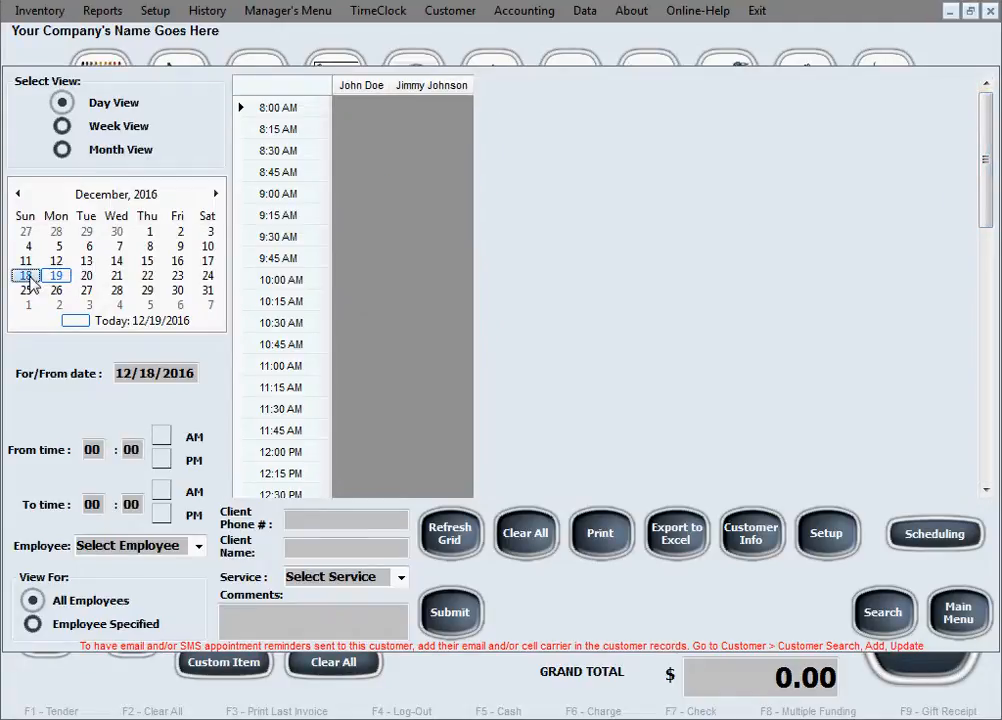
click(86, 276)
click(118, 277)
click(148, 276)
click(147, 261)
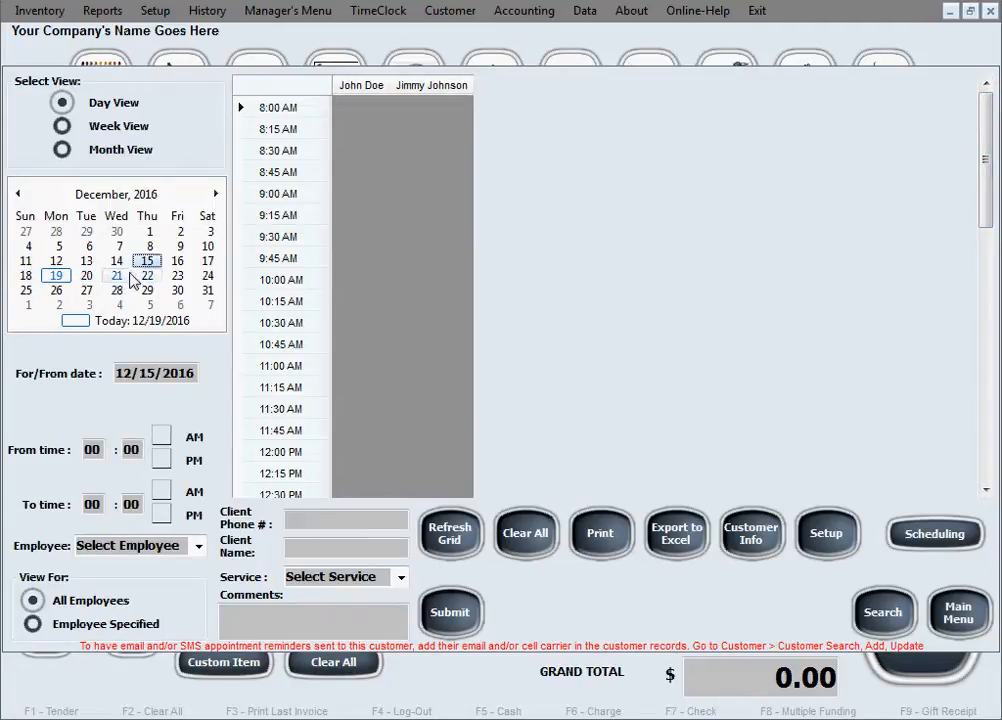
click(117, 276)
click(117, 261)
click(86, 276)
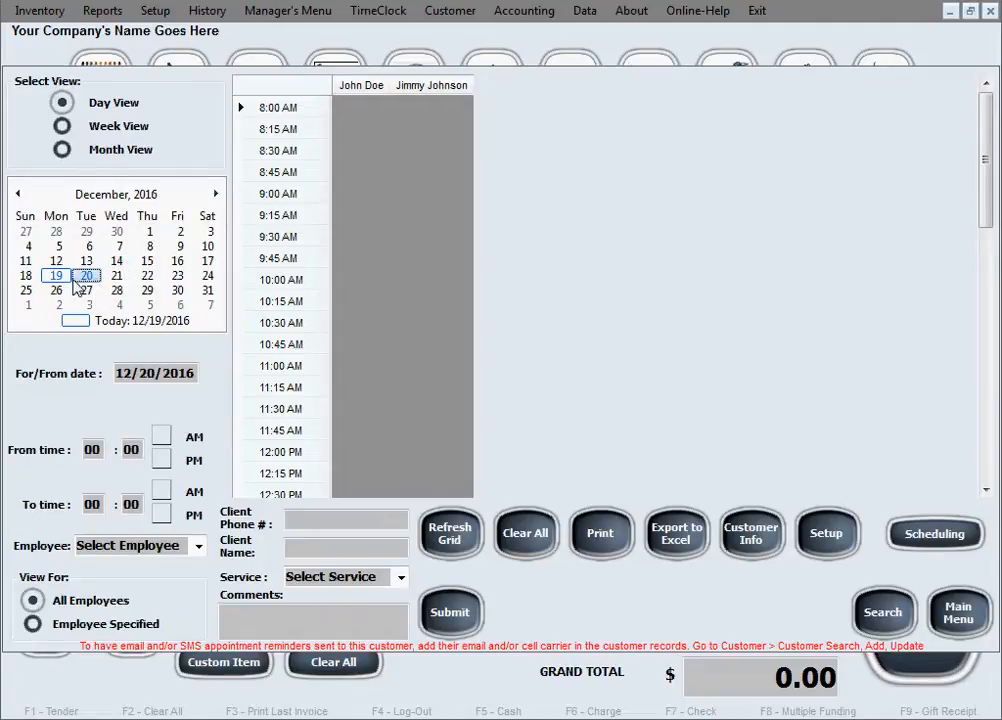
click(56, 276)
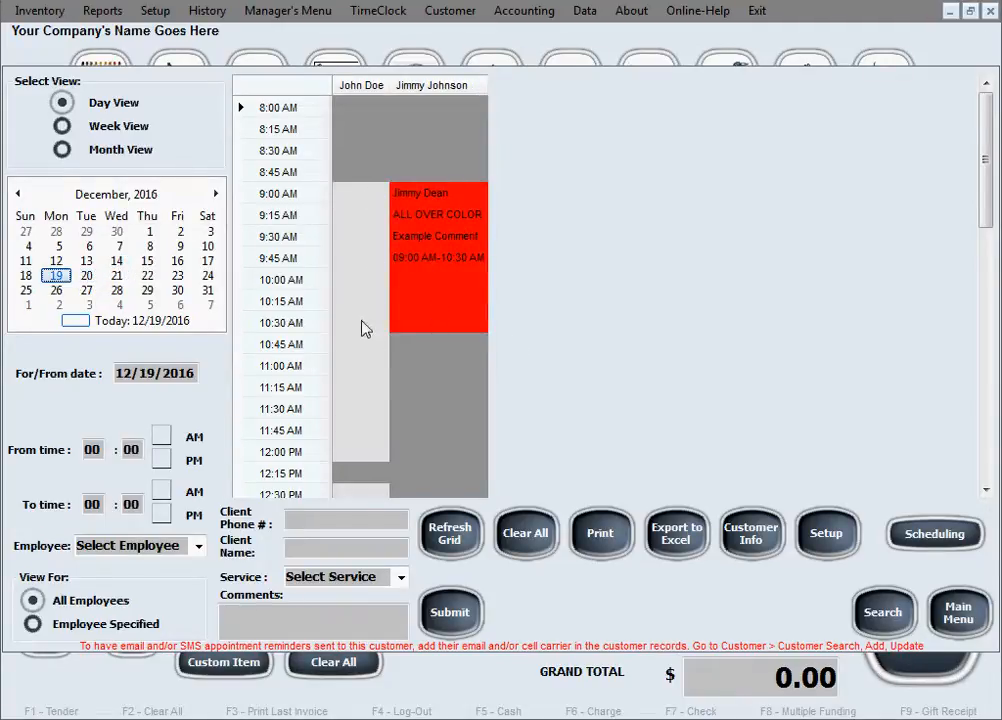
scroll(363, 326, down, 3)
scroll(363, 326, up, 4)
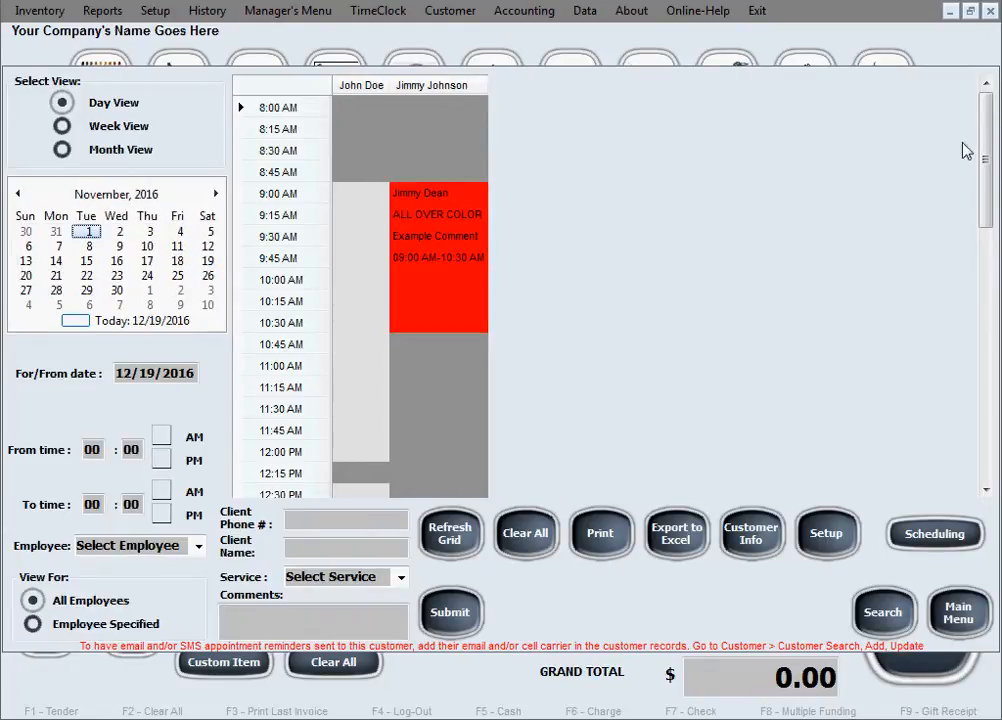
drag(985, 163, 982, 208)
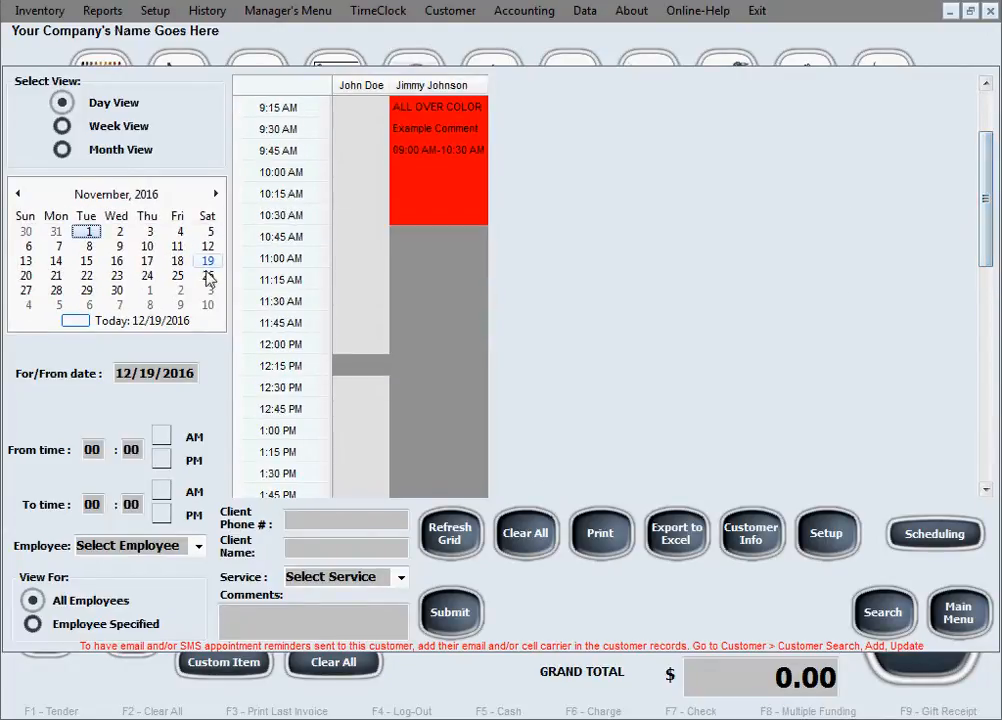
click(141, 322)
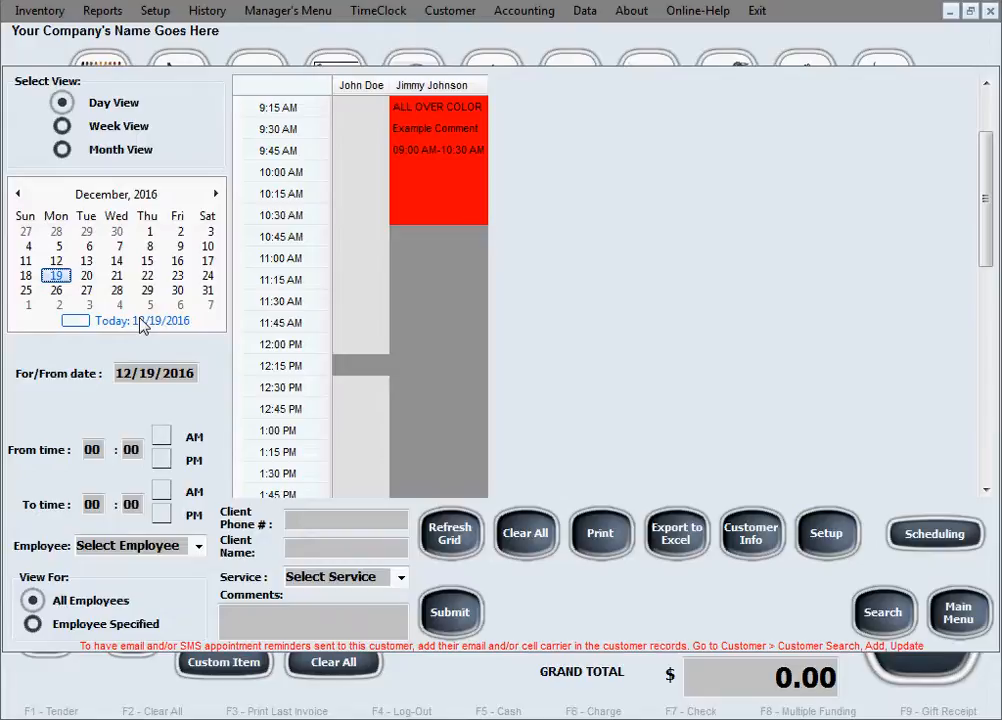
click(56, 291)
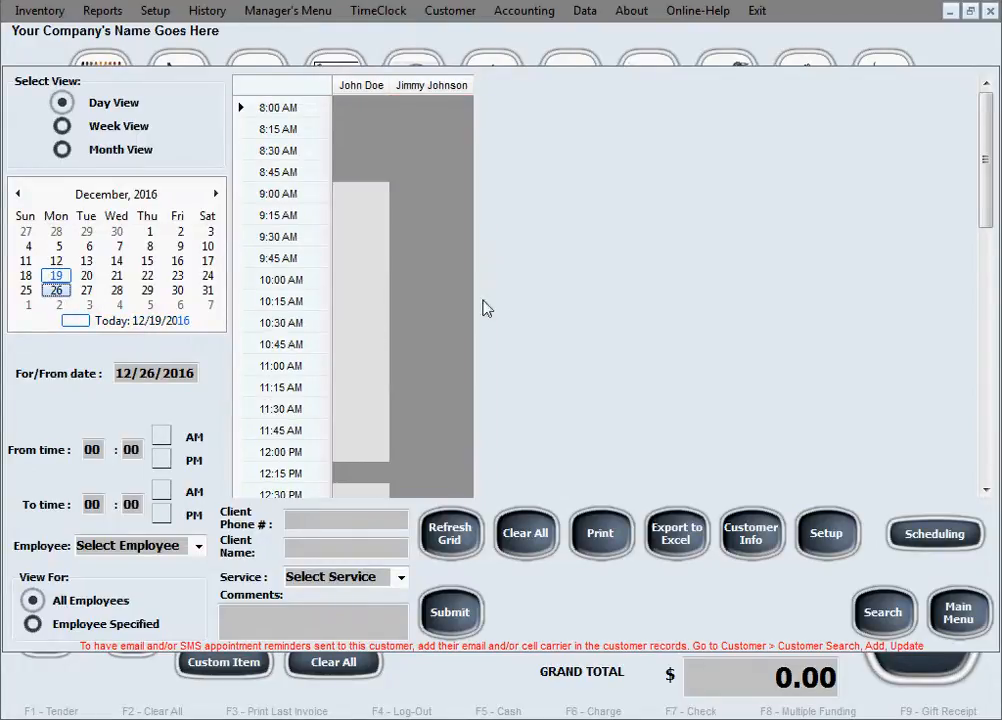
click(56, 305)
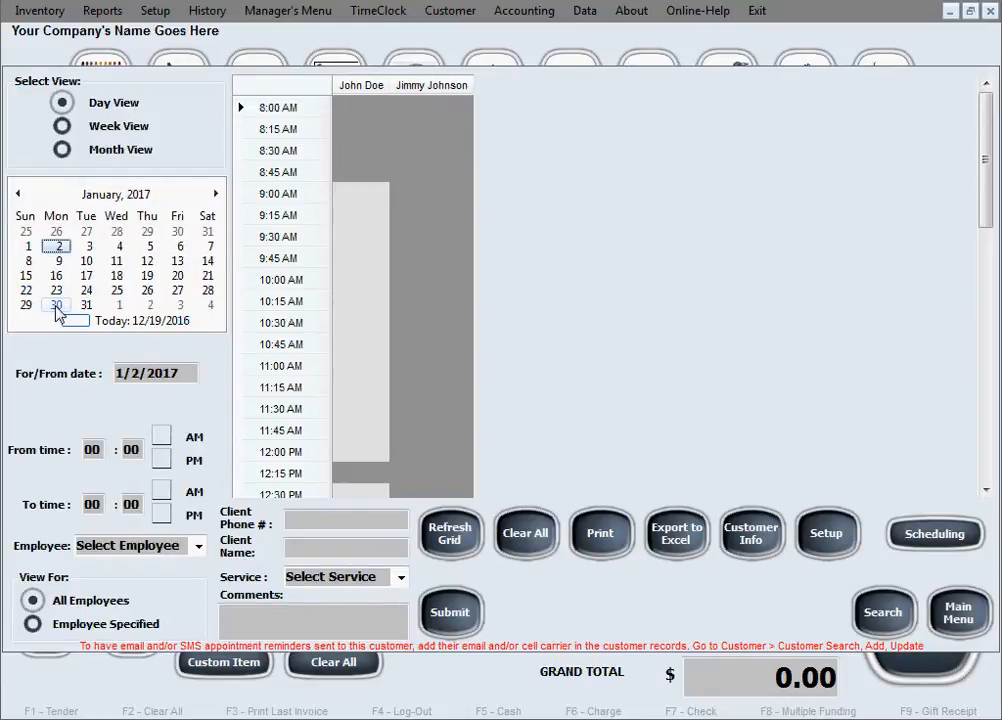
click(138, 321)
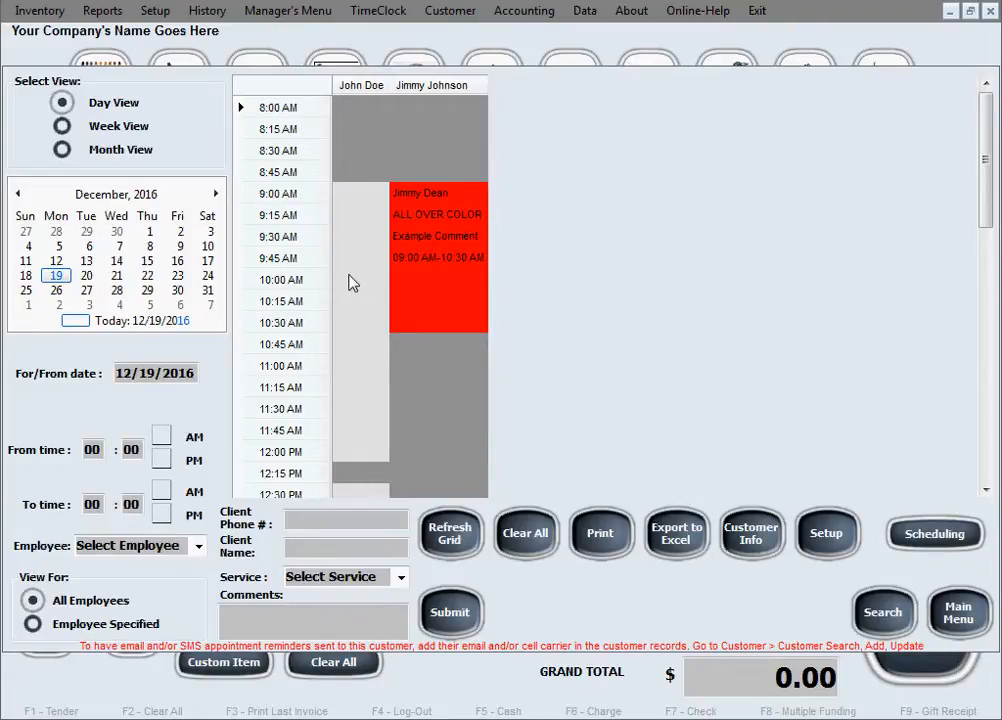
Step: Mark 10:00–11:15 AM in the first employee's column and fill in the returning client by phone
drag(351, 282, 364, 385)
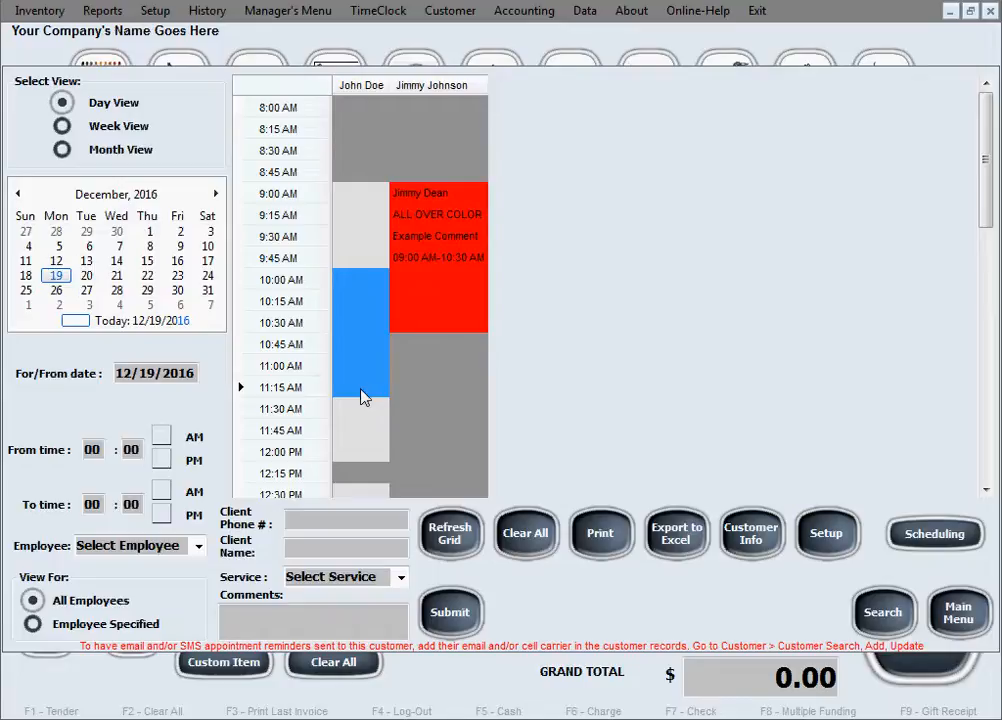
click(362, 522)
text(333-444-5555)
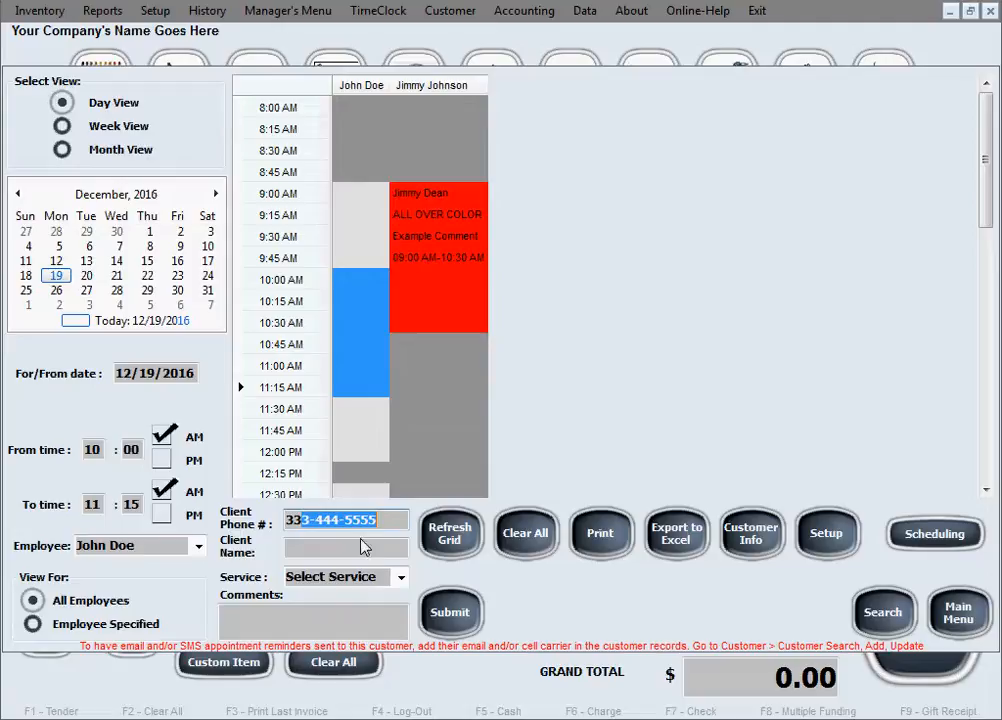
key(Tab)
Step: Pick BANGS with the comment 'Comments' and submit, then select 11:00–11:45 AM for the second employee
click(401, 578)
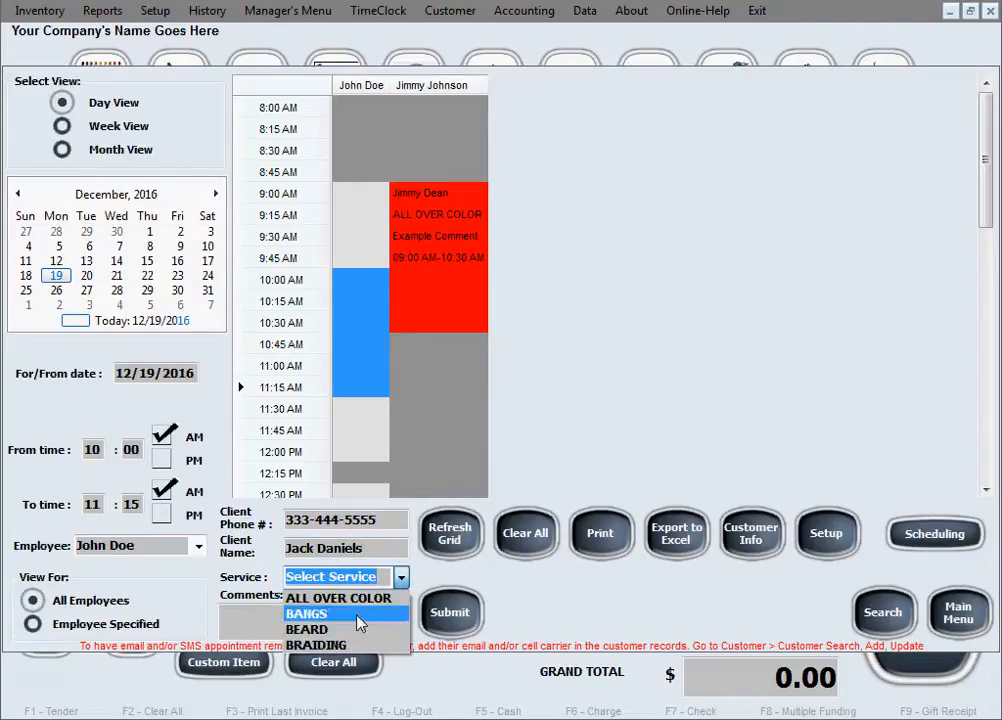
click(345, 614)
click(293, 625)
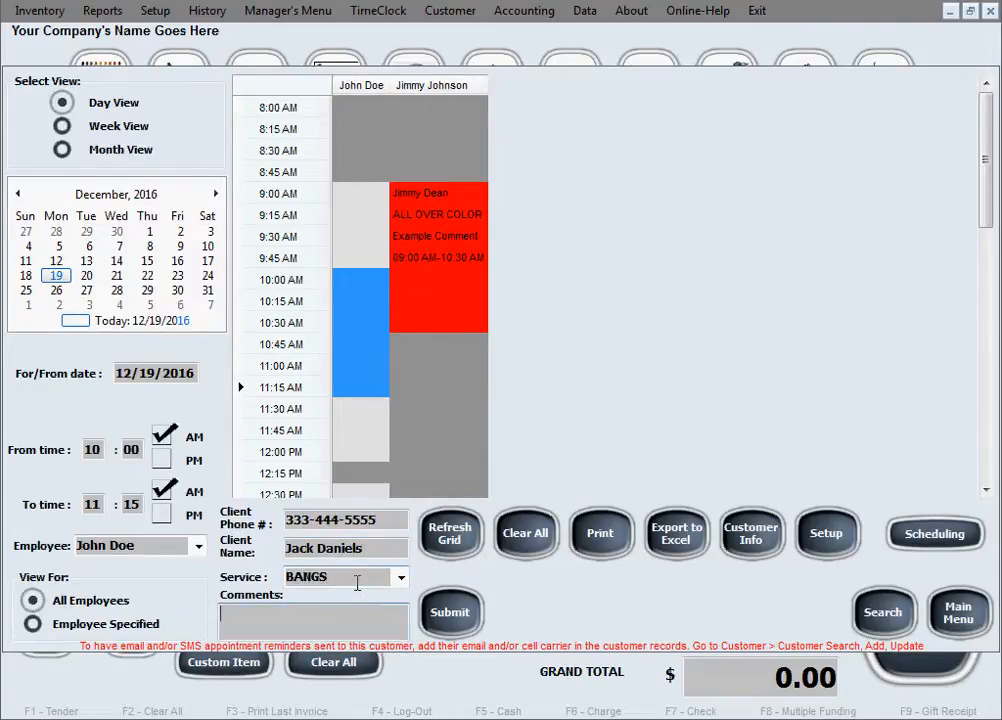
text(Comments)
click(470, 607)
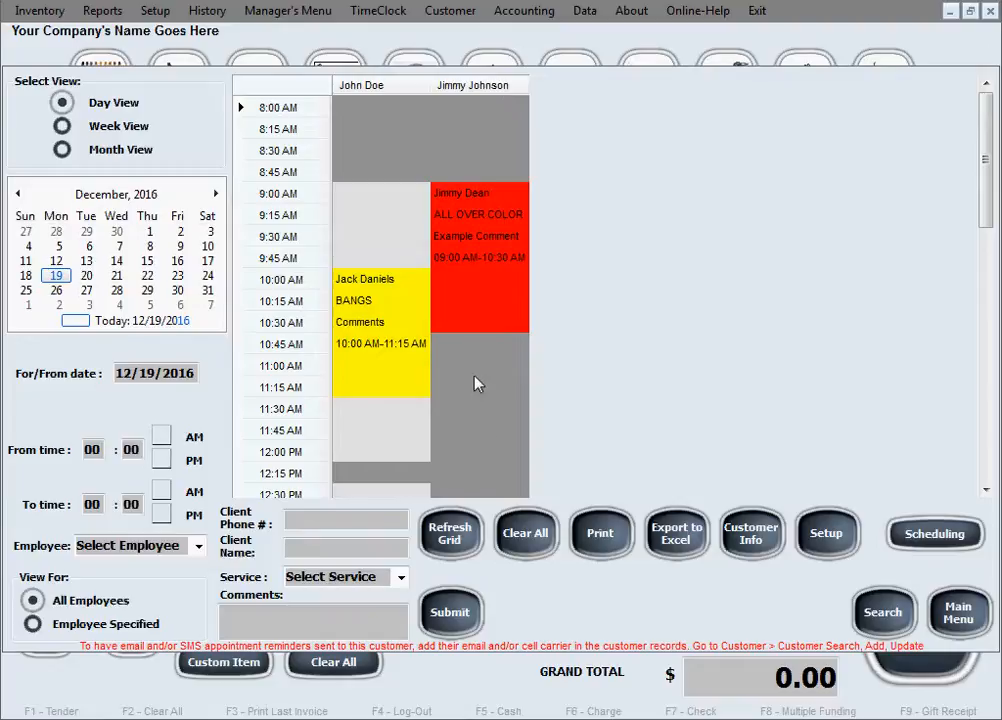
drag(479, 366, 485, 441)
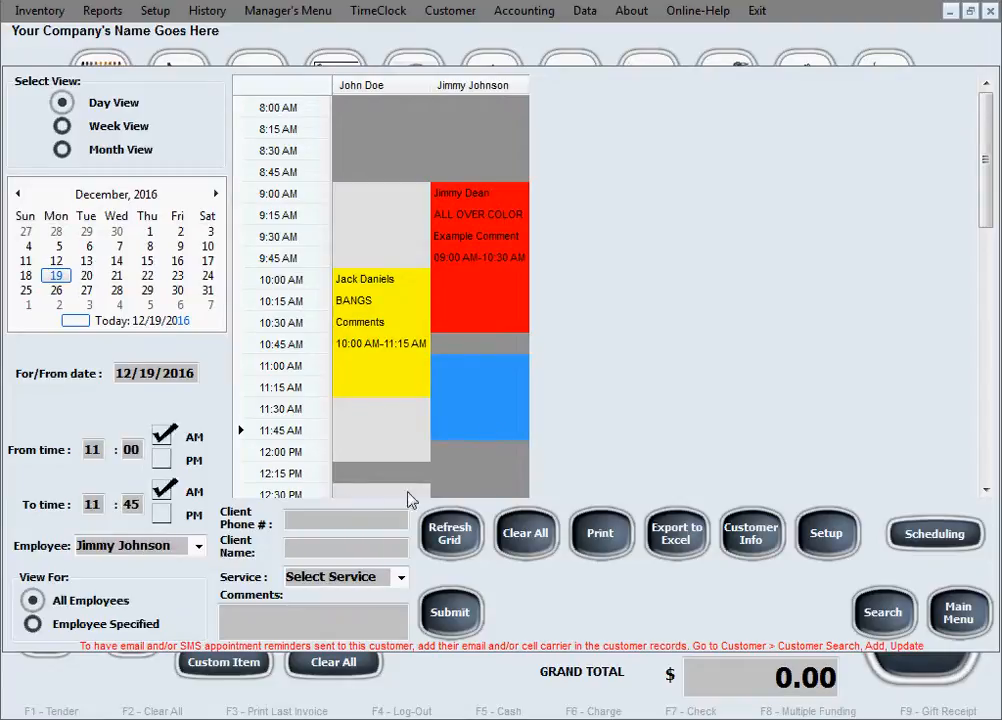
Step: Fill in the client by phone, choose BEARD with comment 'No comment', submit, and accept the warning
click(343, 518)
text(333-444-5555)
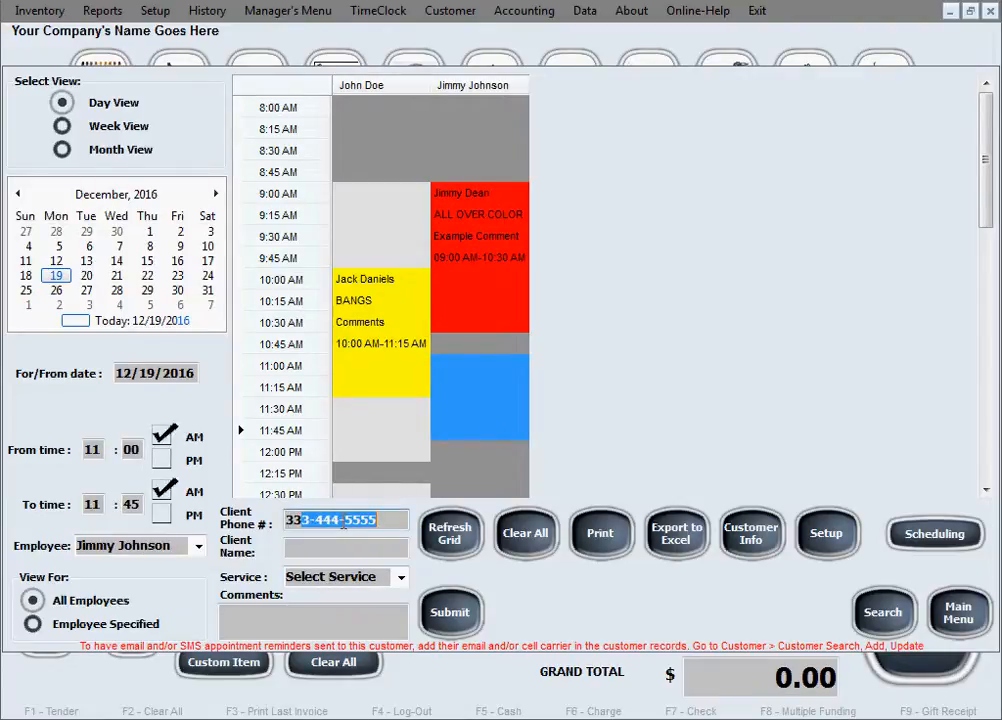
key(Tab)
key(Tab)
click(401, 577)
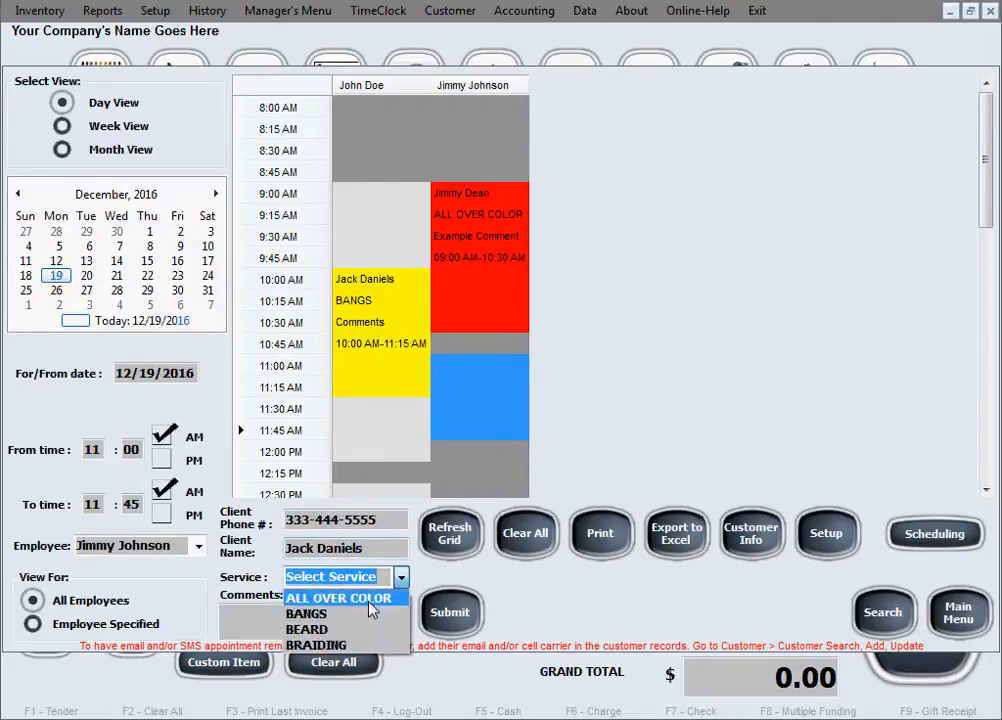
click(371, 634)
click(369, 628)
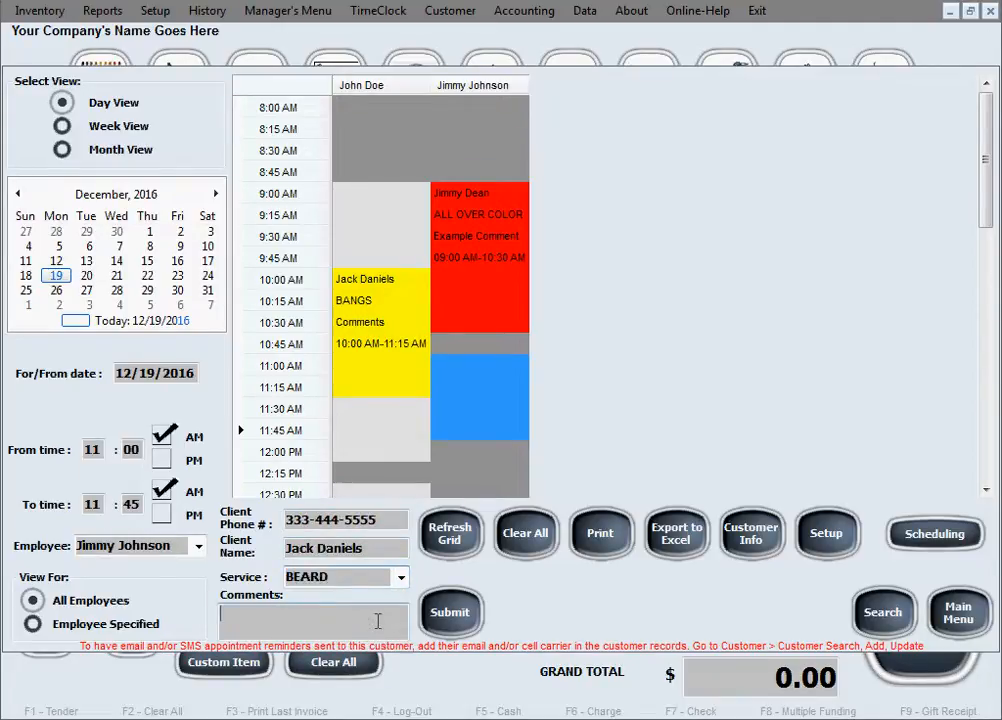
text(No comment)
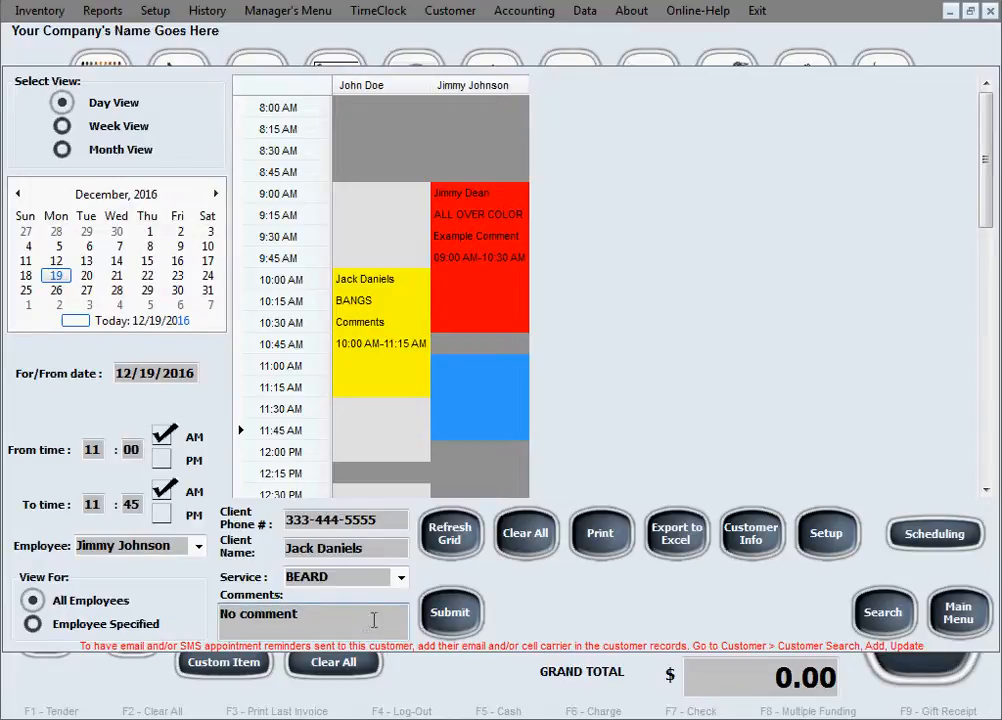
click(462, 627)
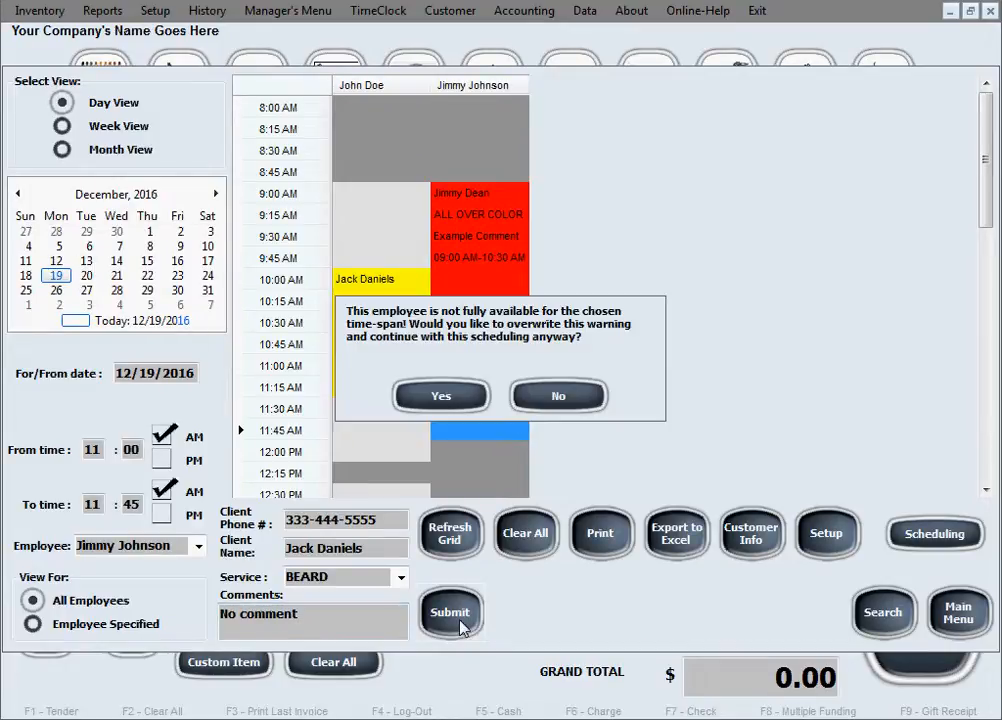
click(441, 398)
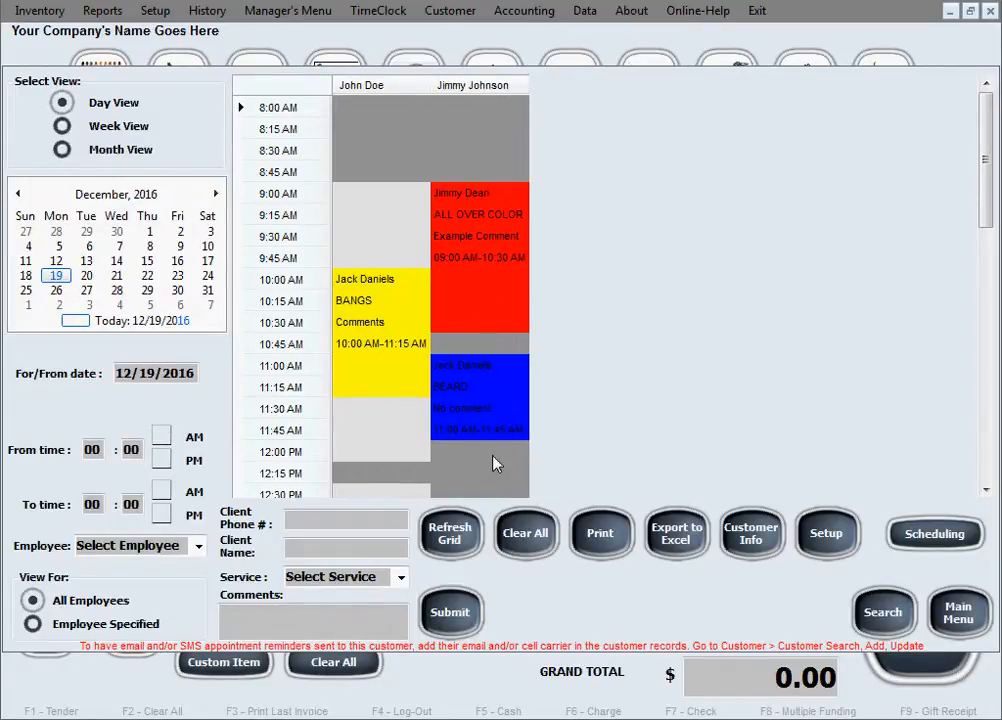
Step: Select the blue 11:00–11:45 BEARD appointment and delete it, confirming the deletion
click(474, 374)
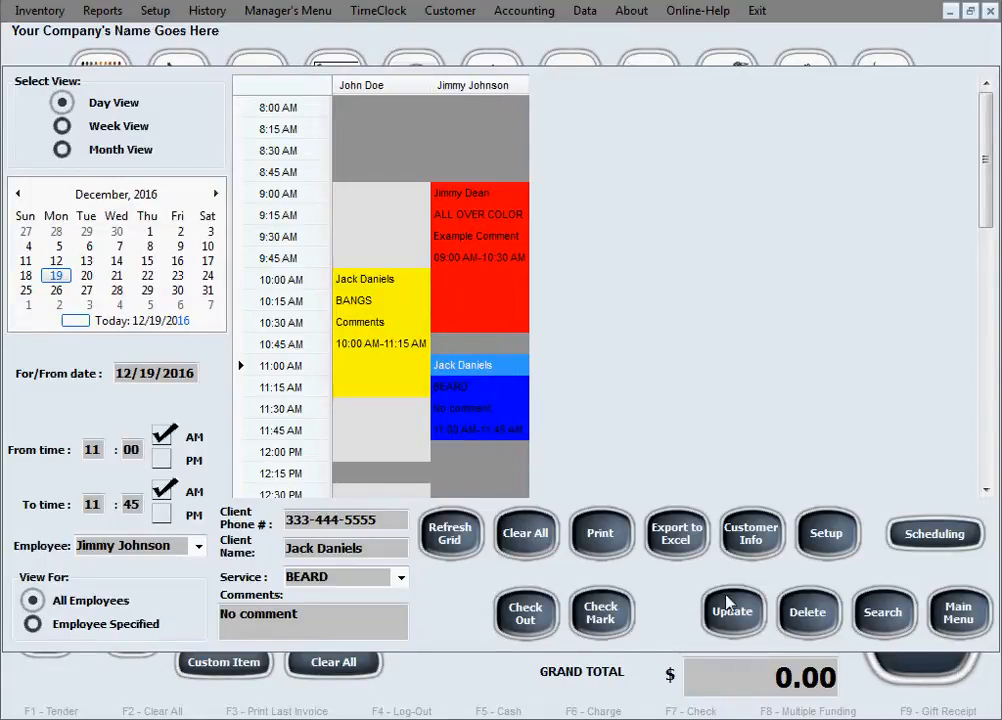
click(818, 616)
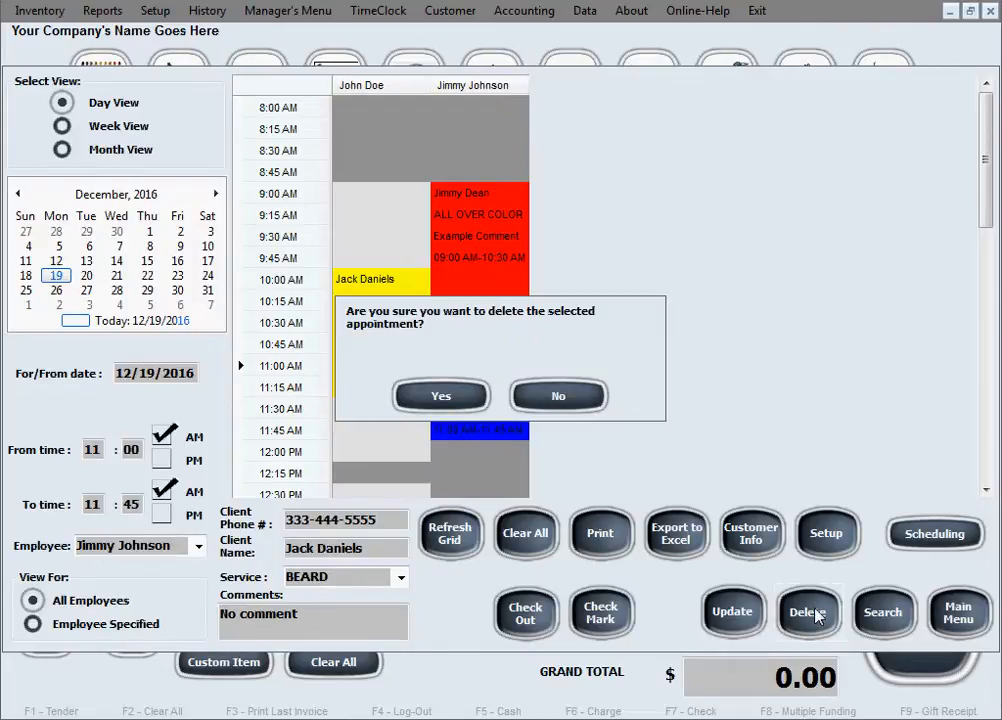
click(420, 403)
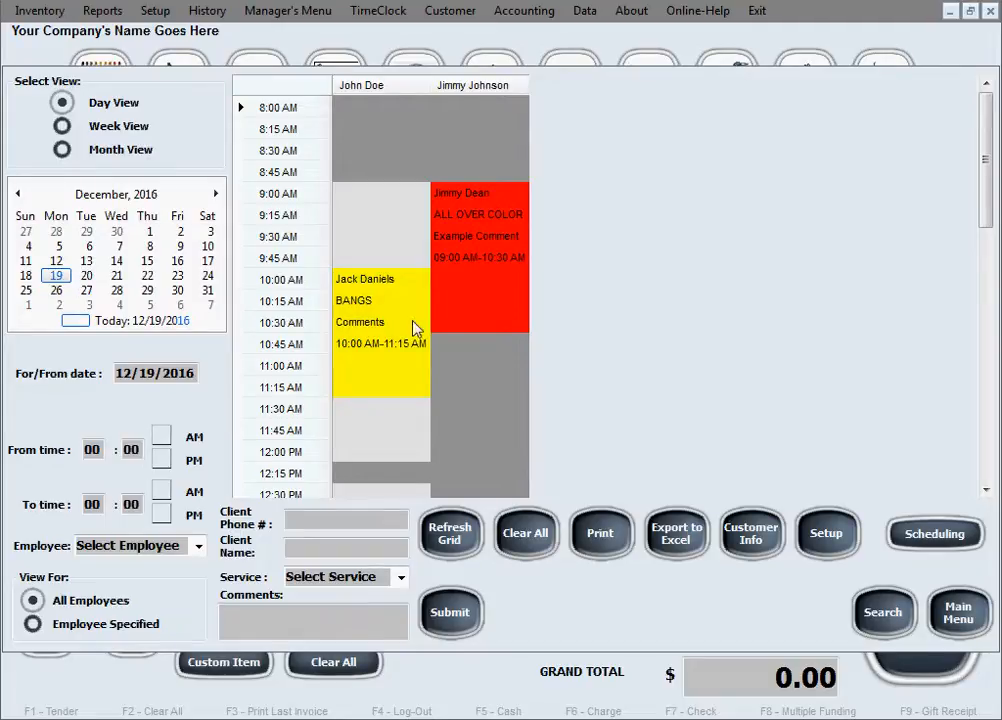
Step: Change the BANGS appointment's start hour to 9 so it runs 9:00–11:15 AM, and confirm the update
click(390, 282)
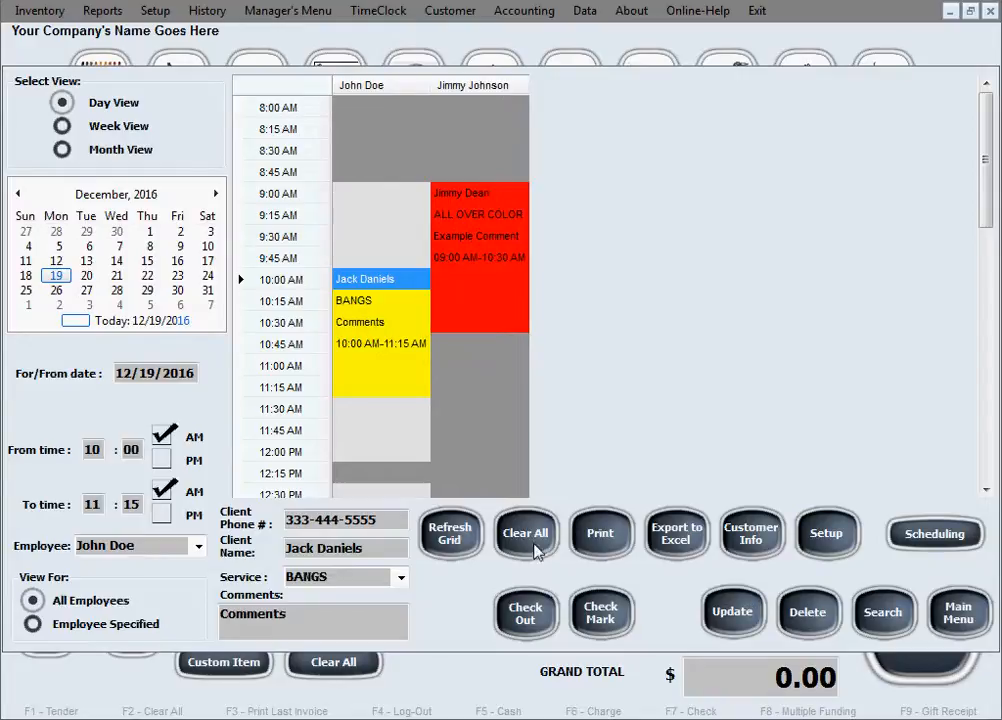
click(103, 450)
text(9)
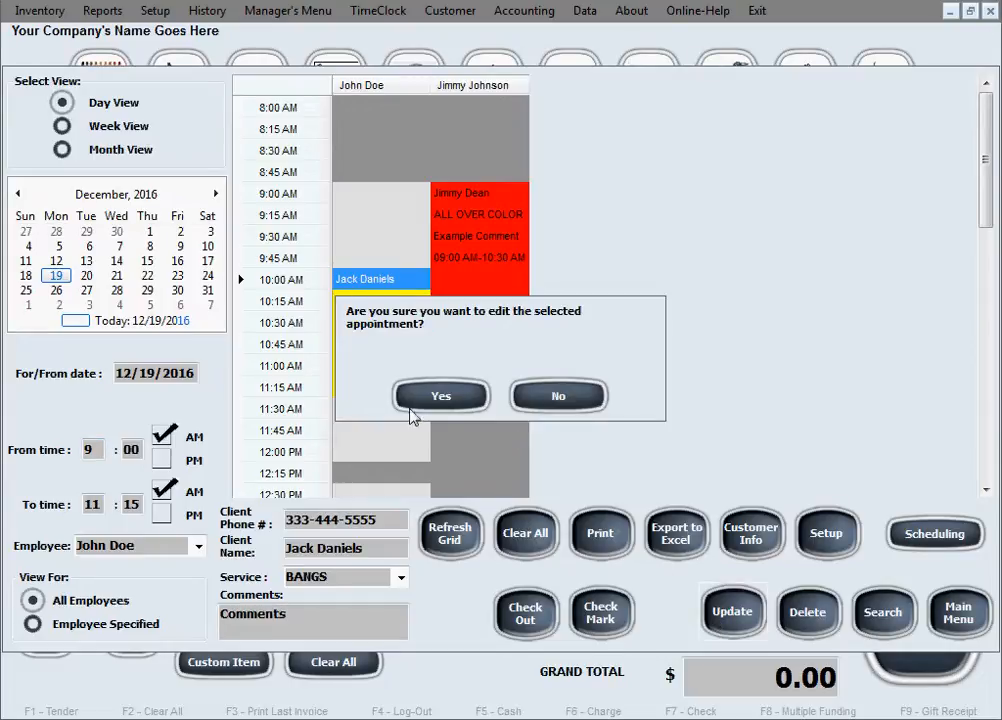
click(437, 396)
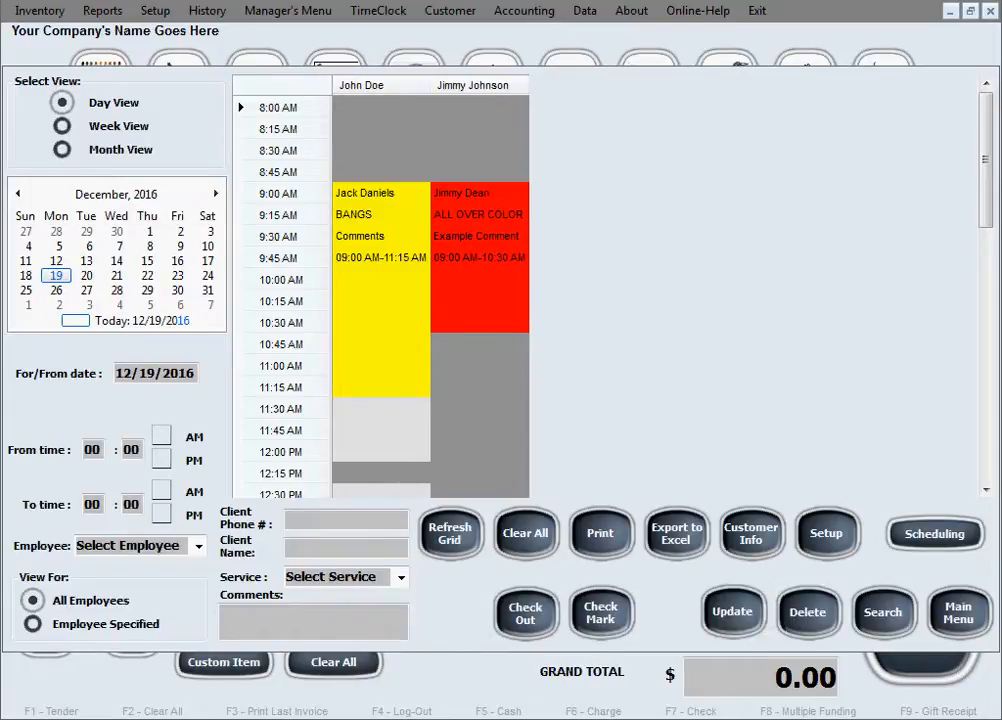
Step: Load the yellow 9:00–11:15 AM BANGS booking from the grid into the appointment form
click(385, 192)
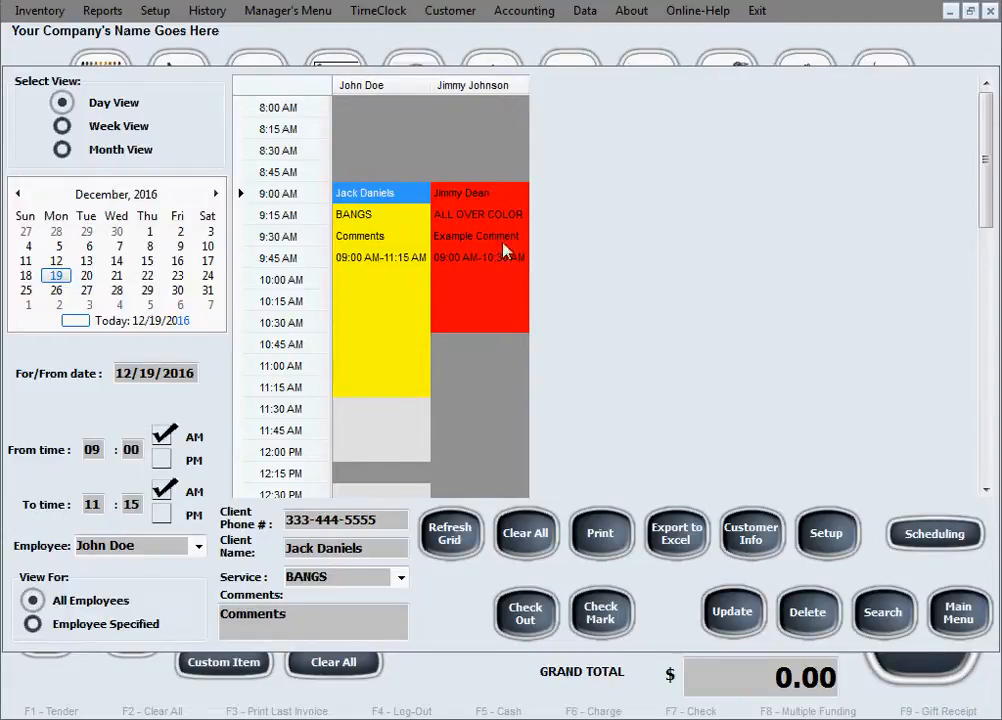
click(749, 545)
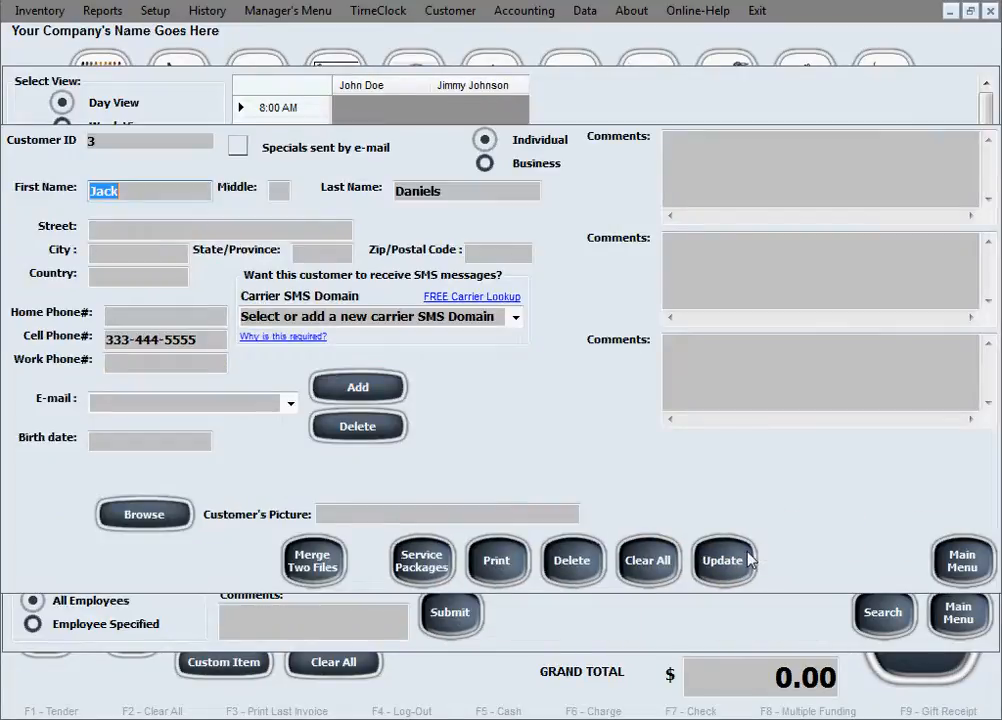
click(962, 560)
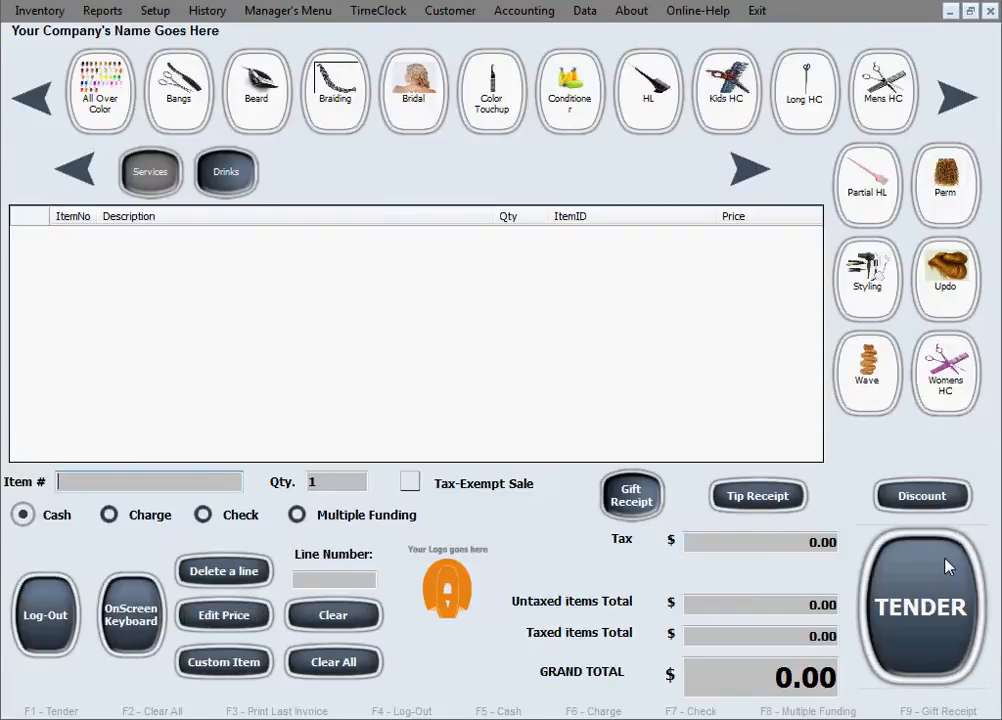
click(465, 9)
click(478, 34)
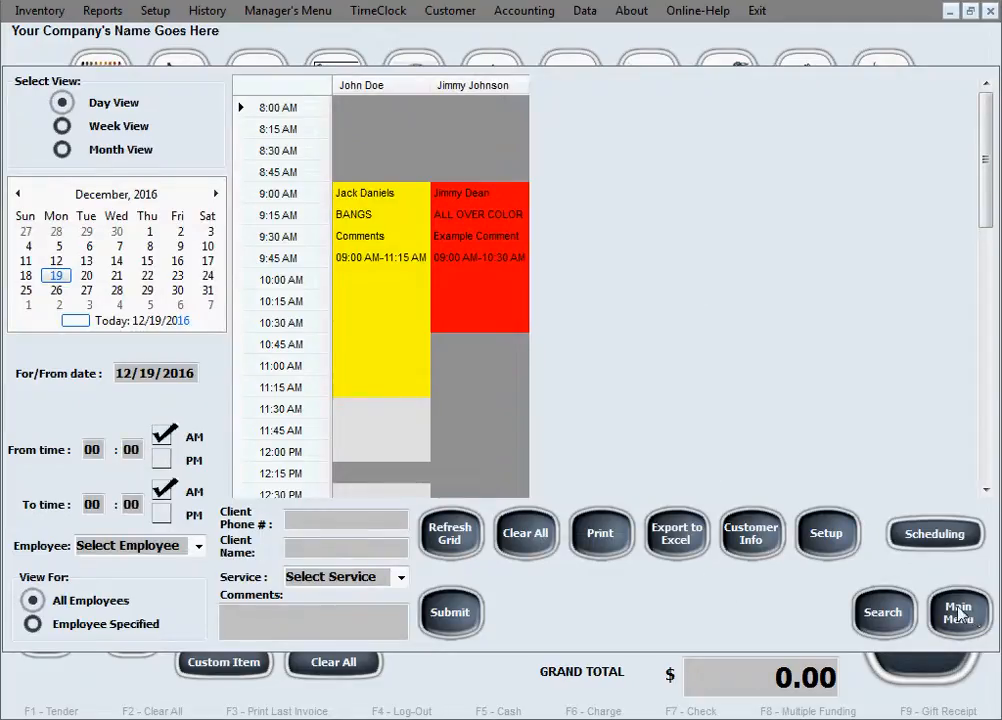